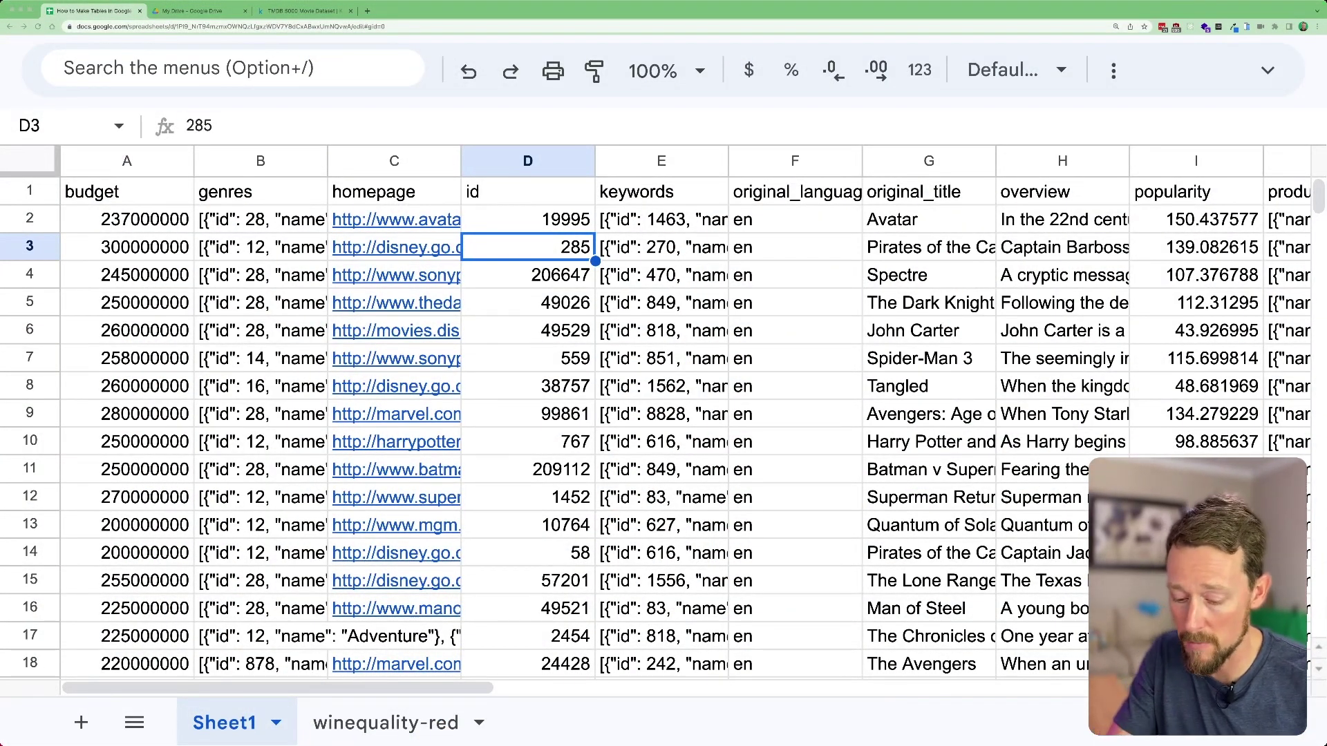
# Check the movie data's extent by jumping from its first row to the last and scrolling across columns
pyautogui.click(127, 220)
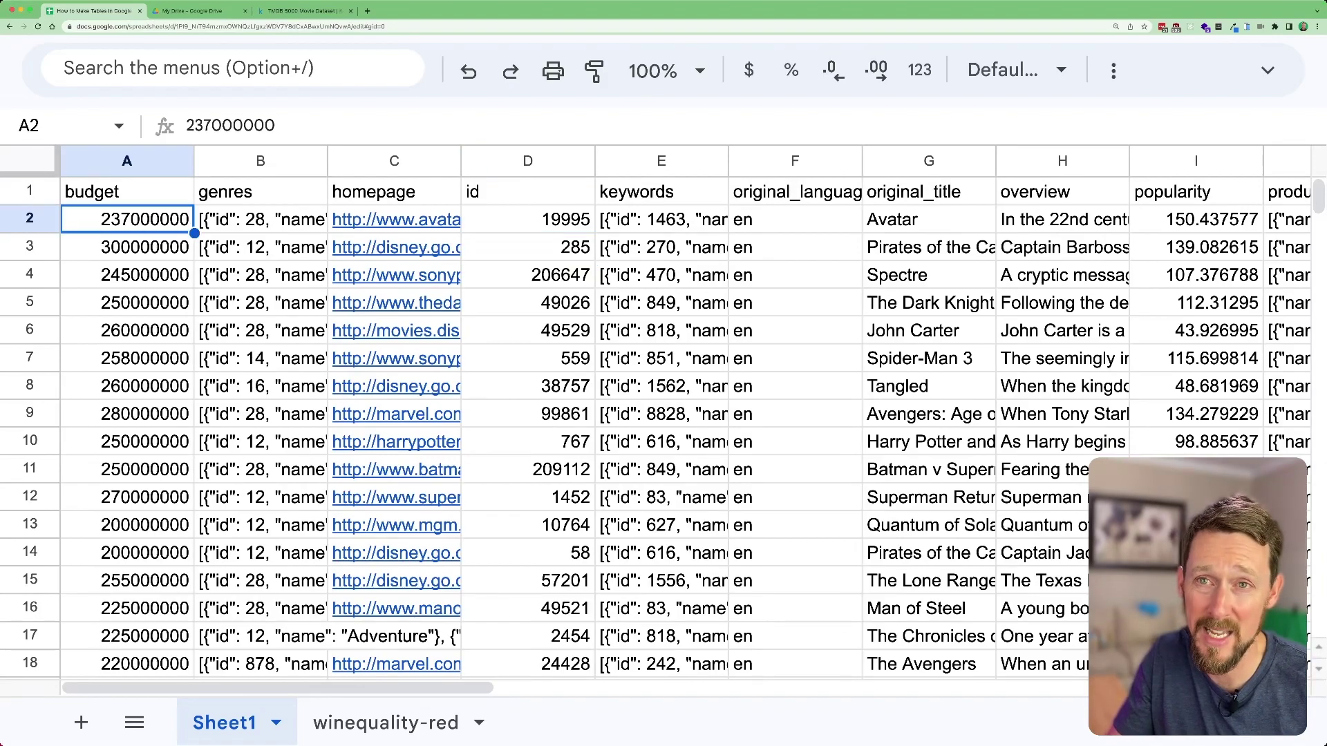
pyautogui.press('super+Down')
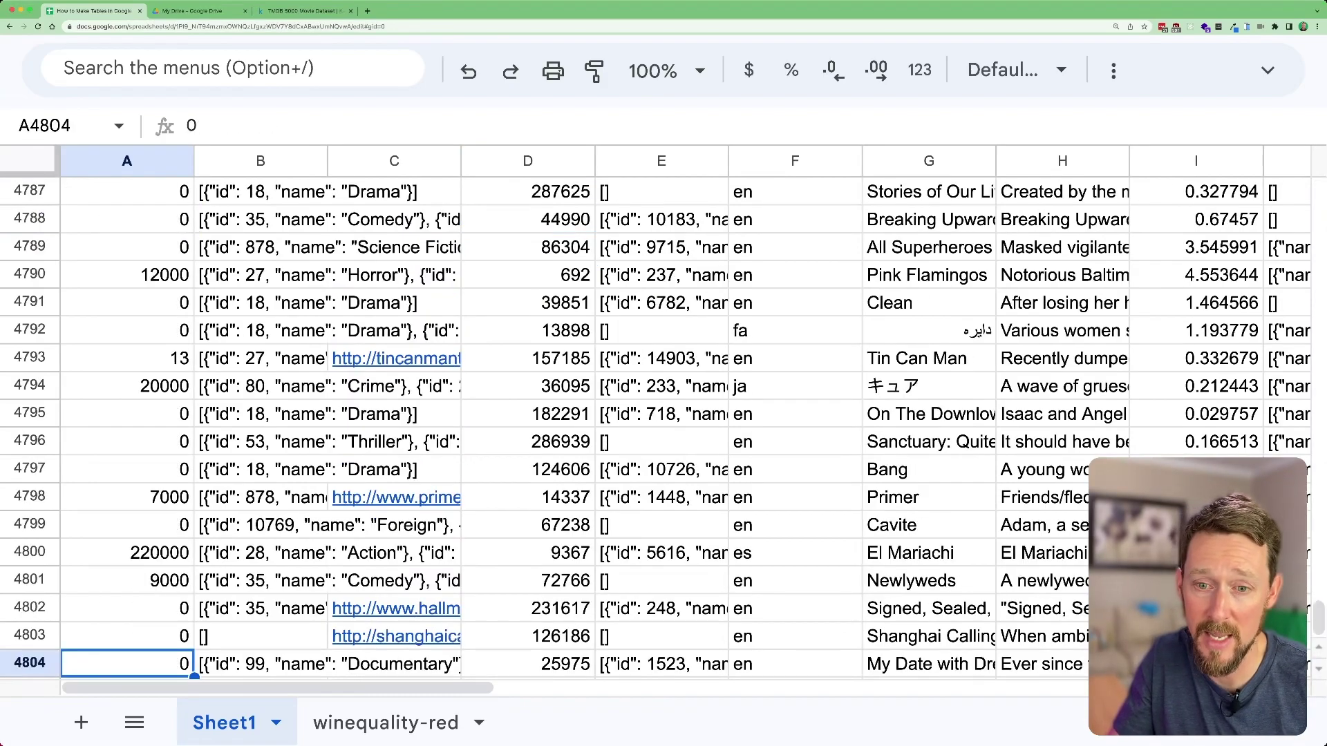
pyautogui.press('super+Up')
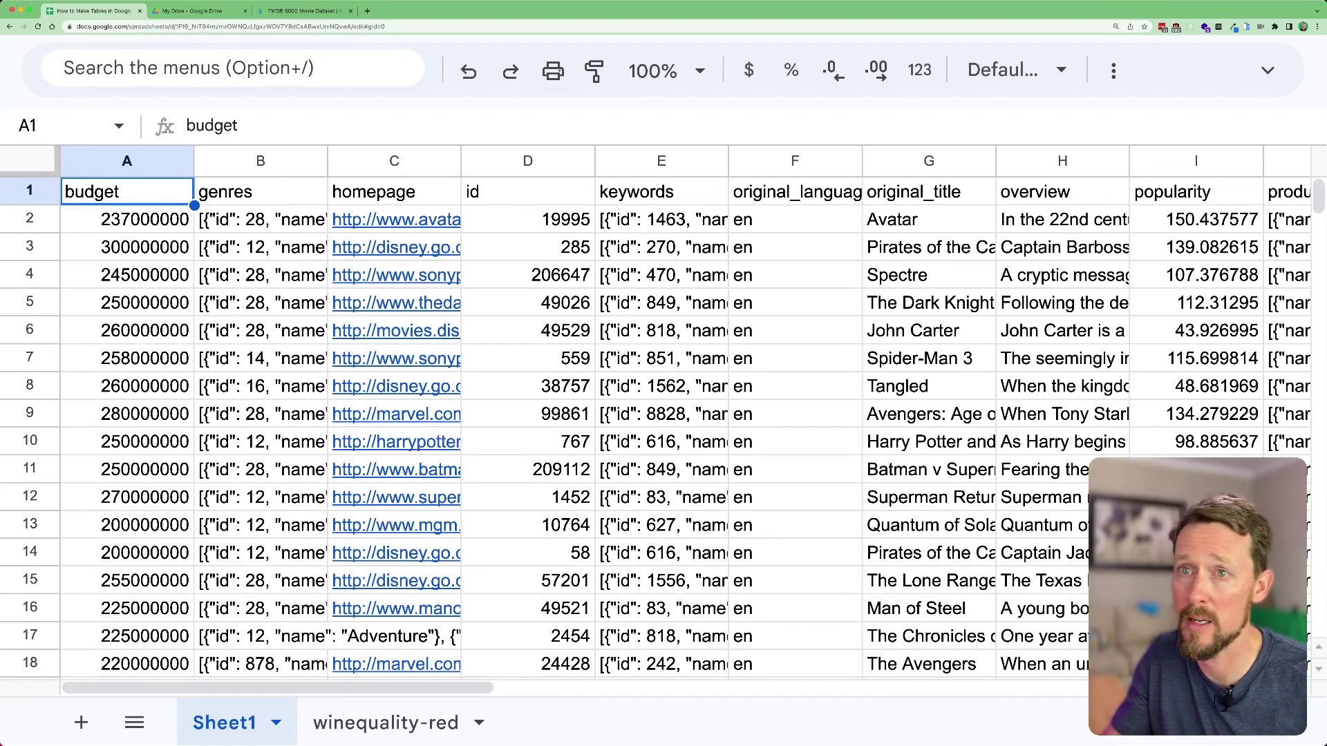
pyautogui.hscroll(2, 438, 276)
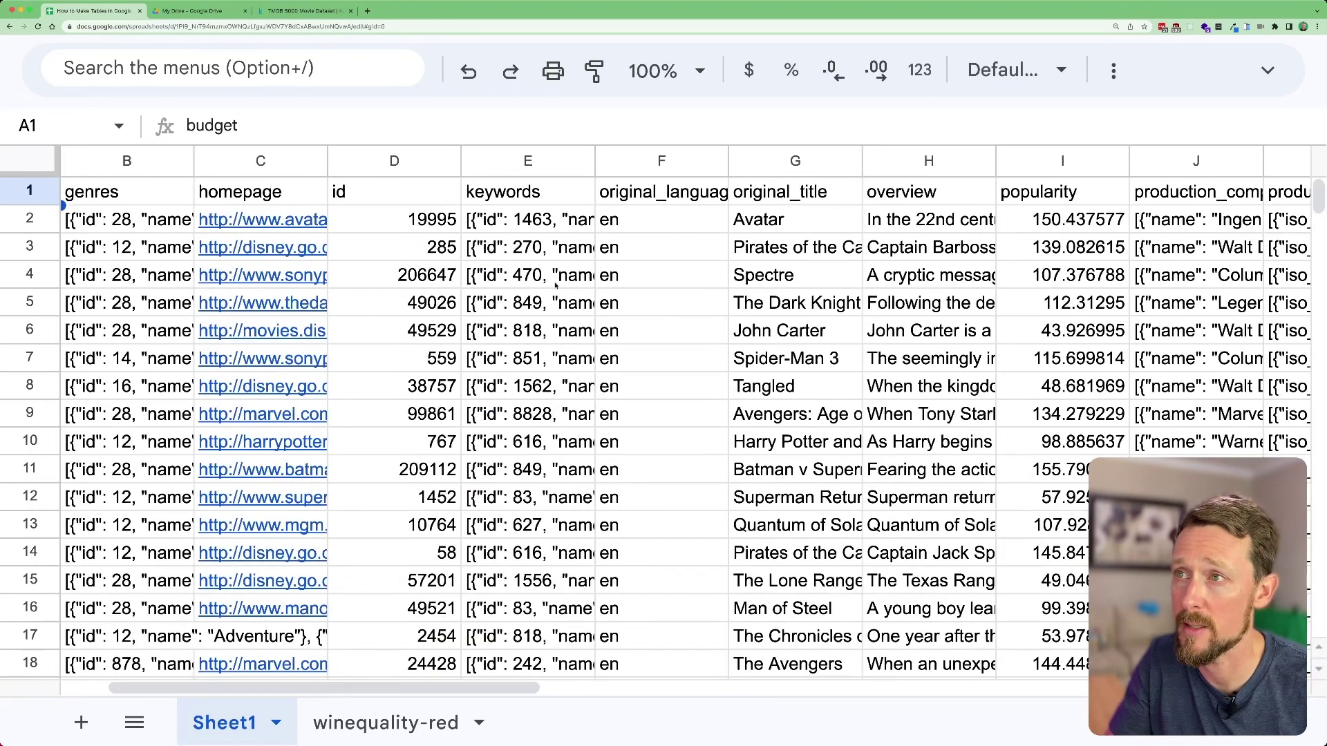
pyautogui.hscroll(3, 663, 303)
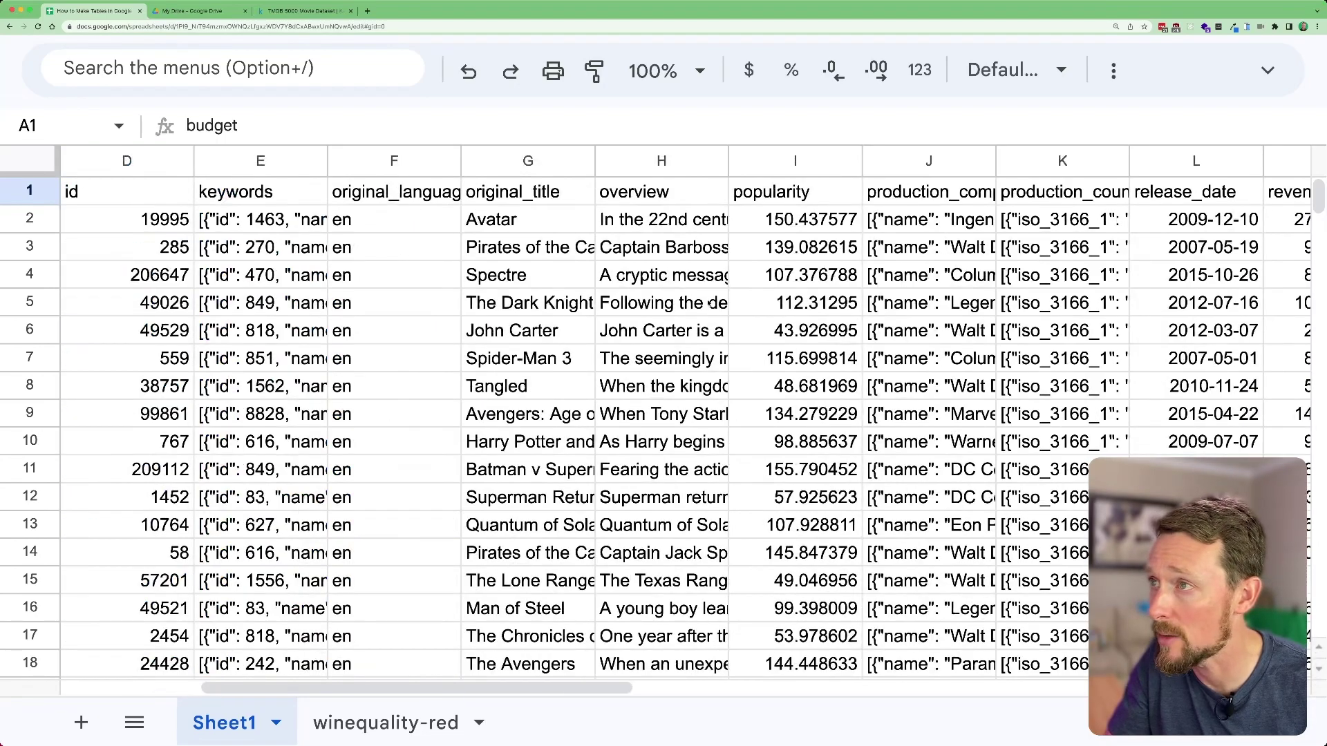
pyautogui.hscroll(8, 710, 304)
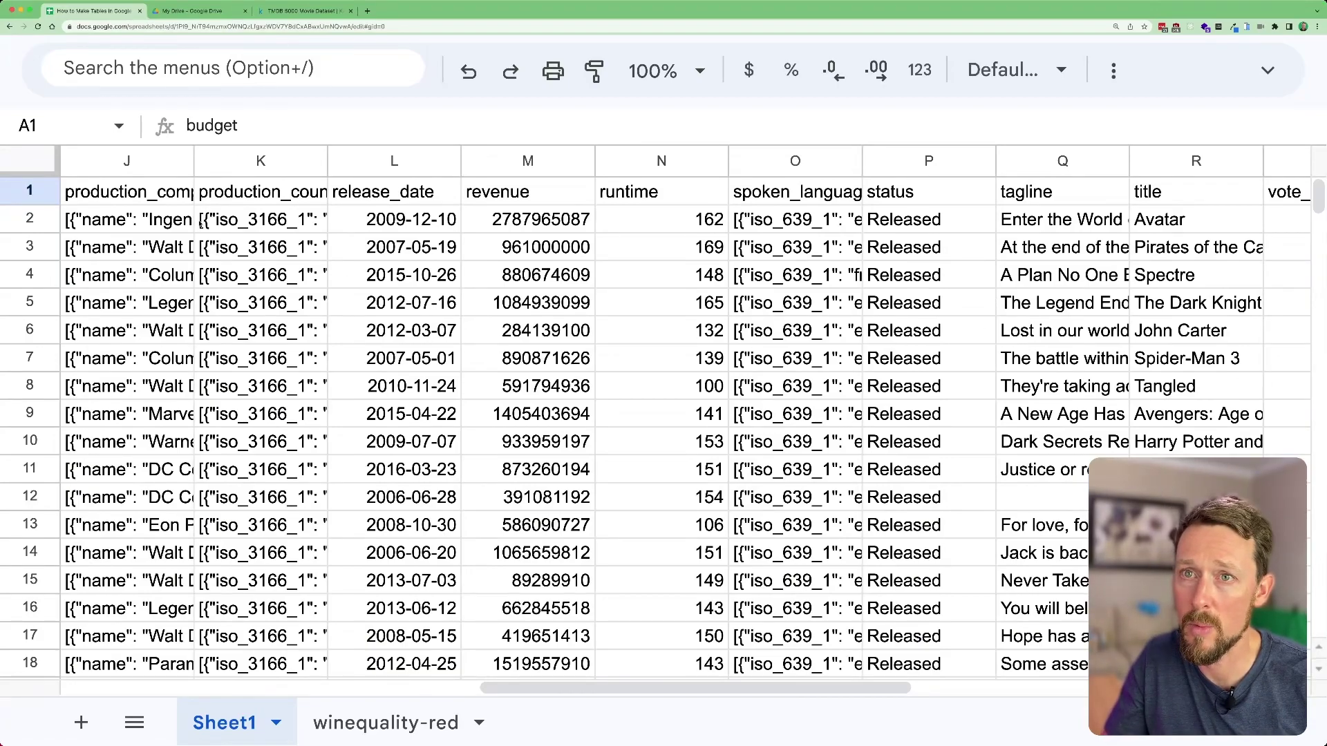
# Apply Alternating colors to the movie data from the Fill color menu
pyautogui.click(191, 221)
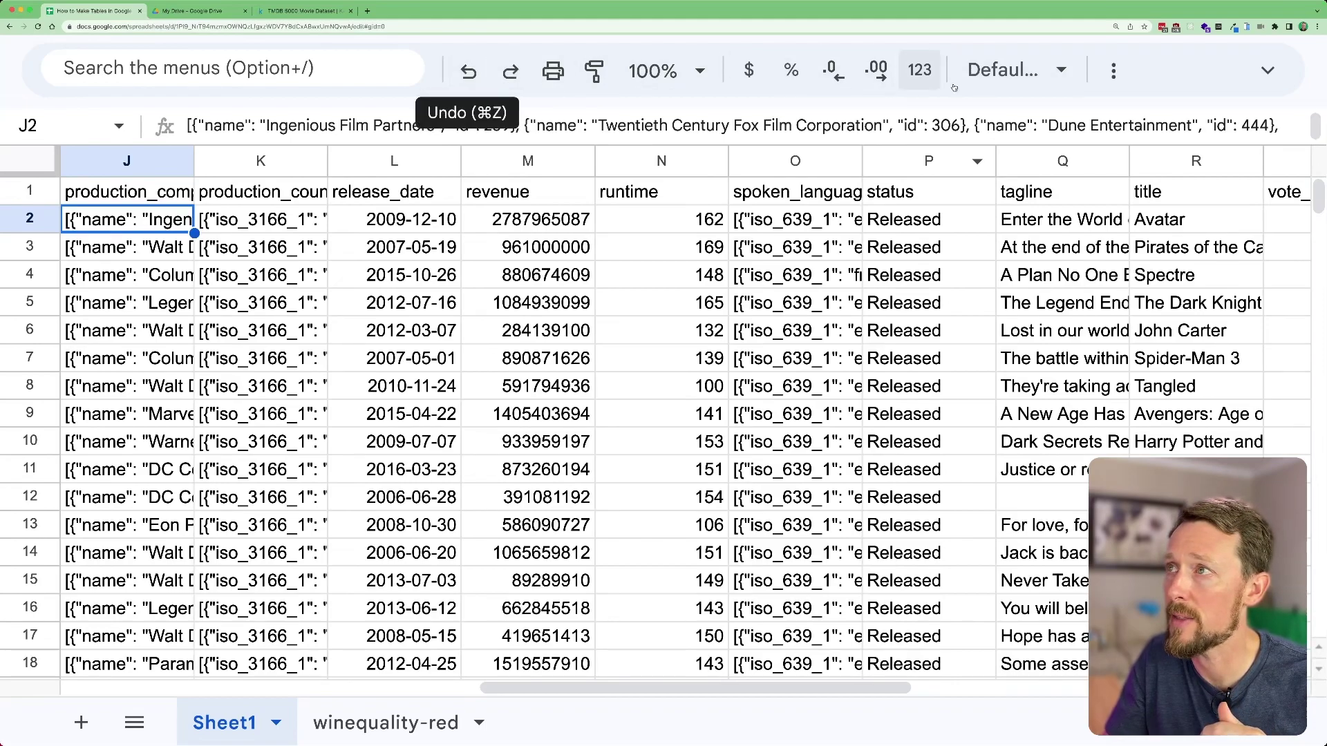
pyautogui.click(1116, 73)
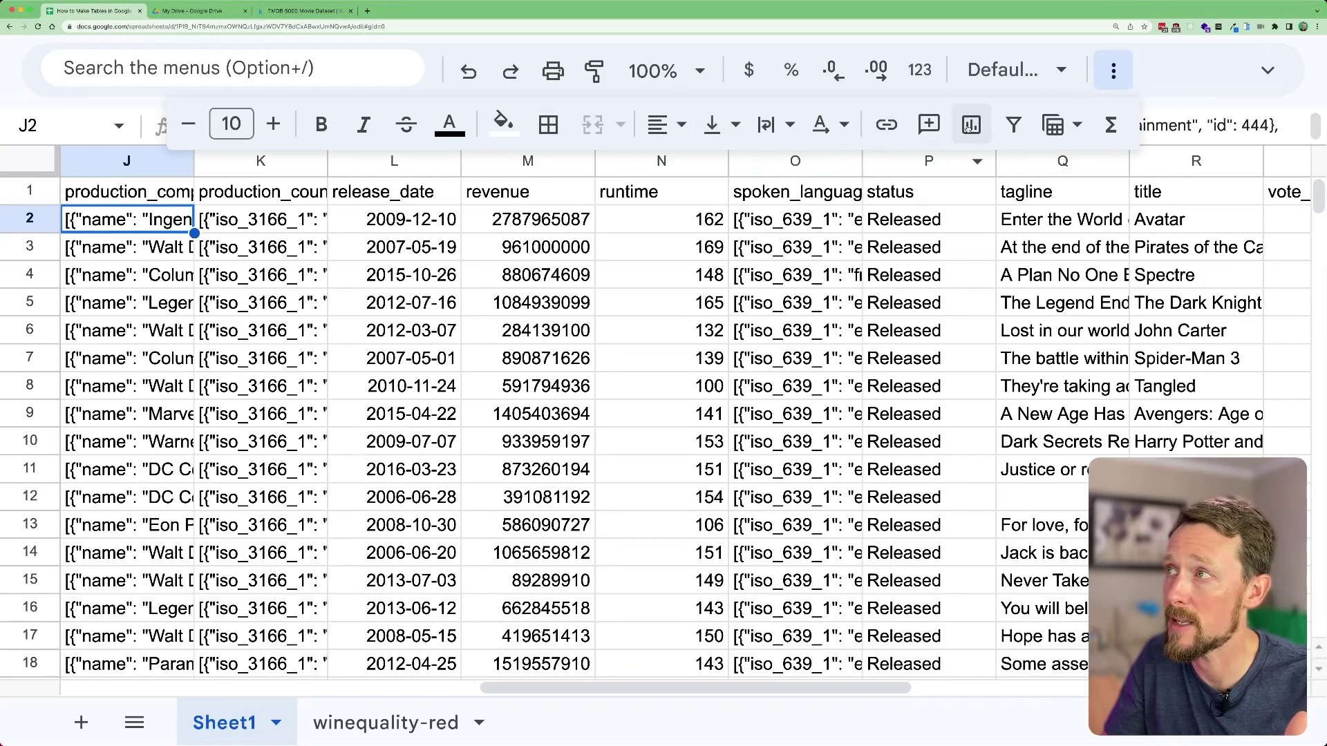
pyautogui.click(504, 122)
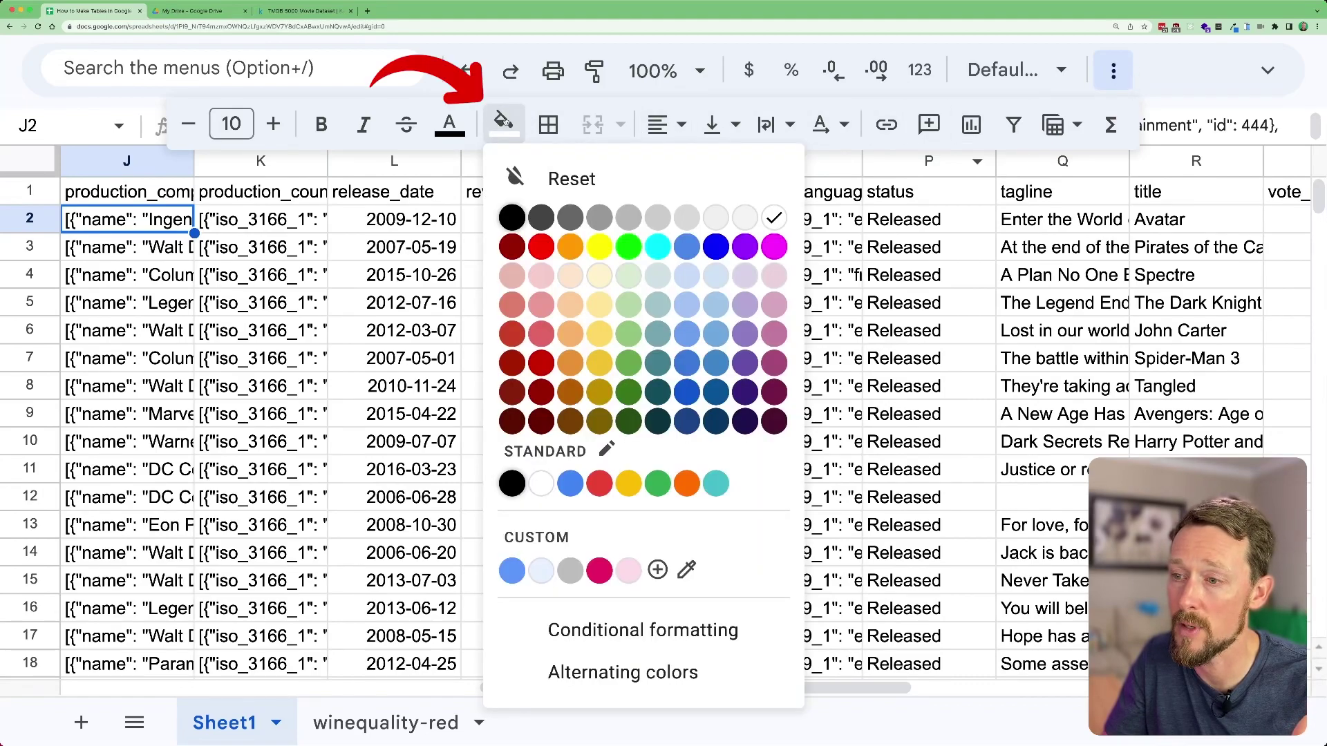
pyautogui.click(631, 670)
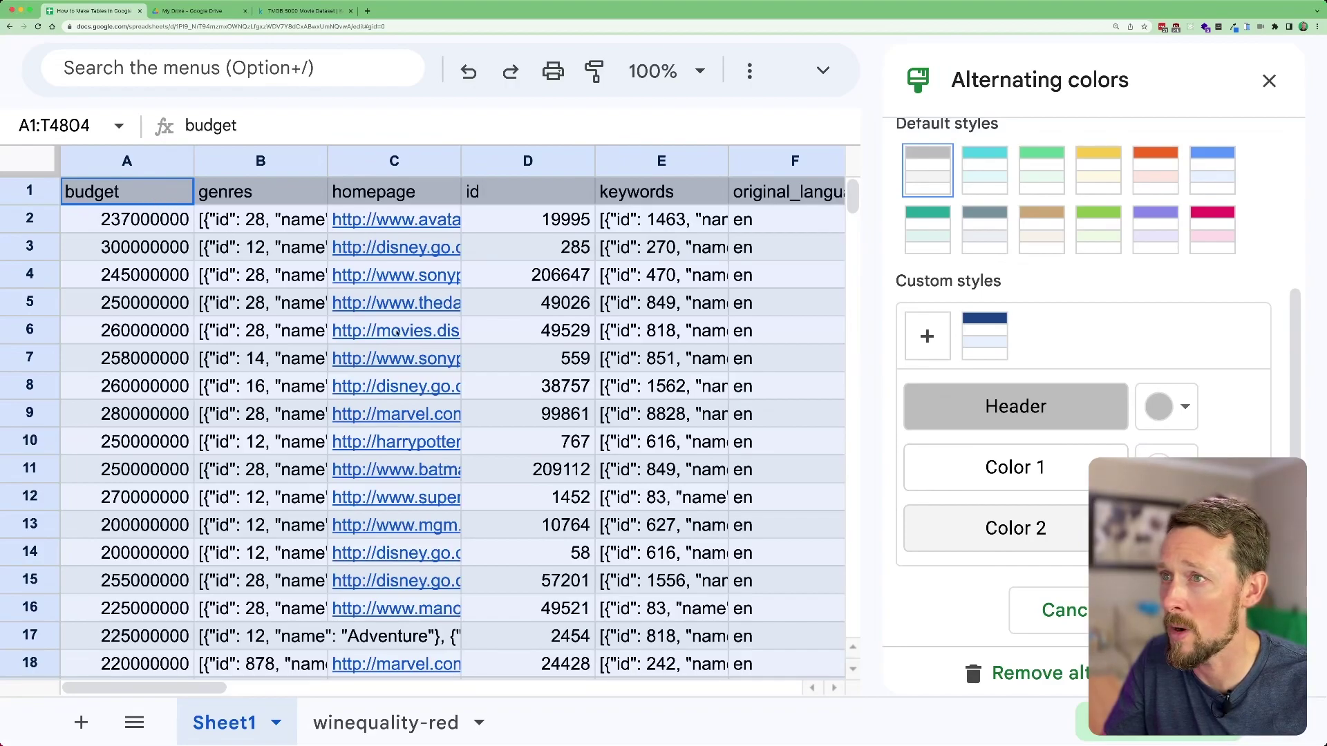
# Confirm the alternating colors range is A1:T4804
pyautogui.scroll(3, 1058, 343)
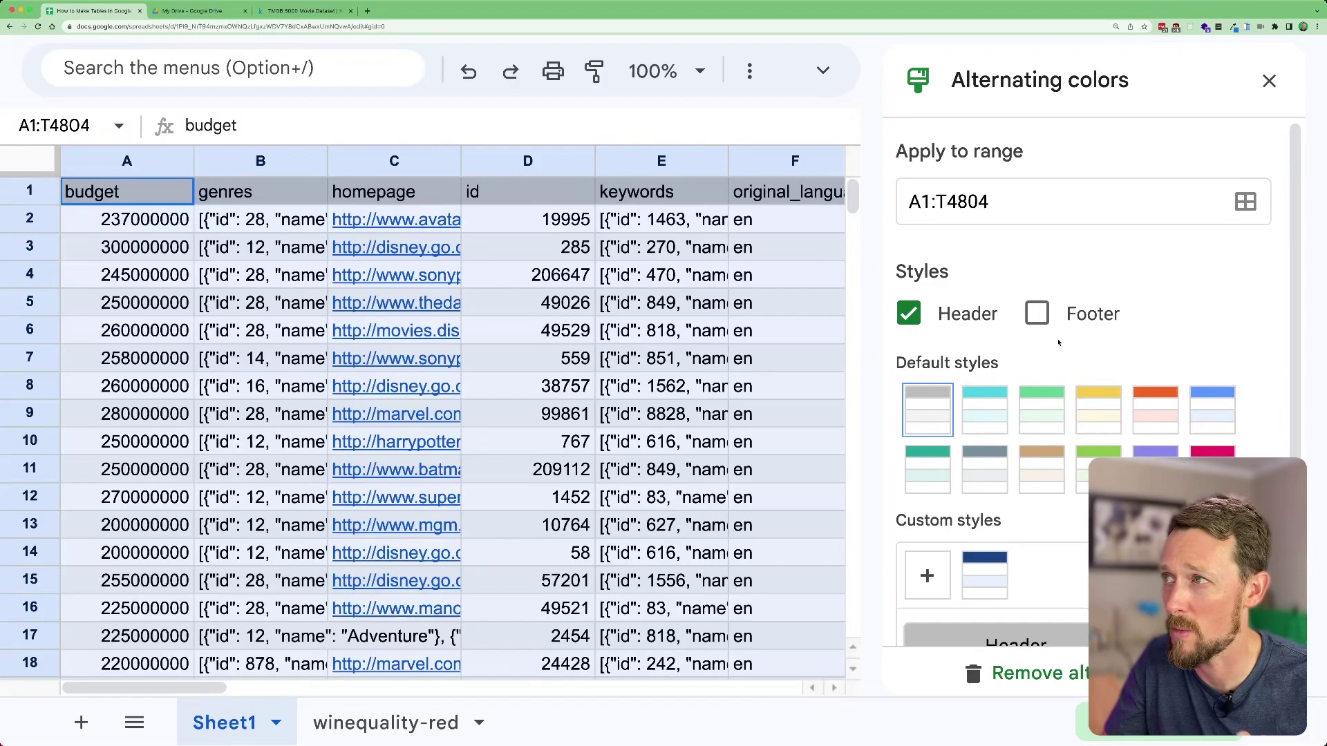
pyautogui.moveTo(912, 201)
pyautogui.mouseDown()
pyautogui.moveTo(1005, 199)
pyautogui.moveTo(916, 194)
pyautogui.mouseUp()
pyautogui.click(1006, 200)
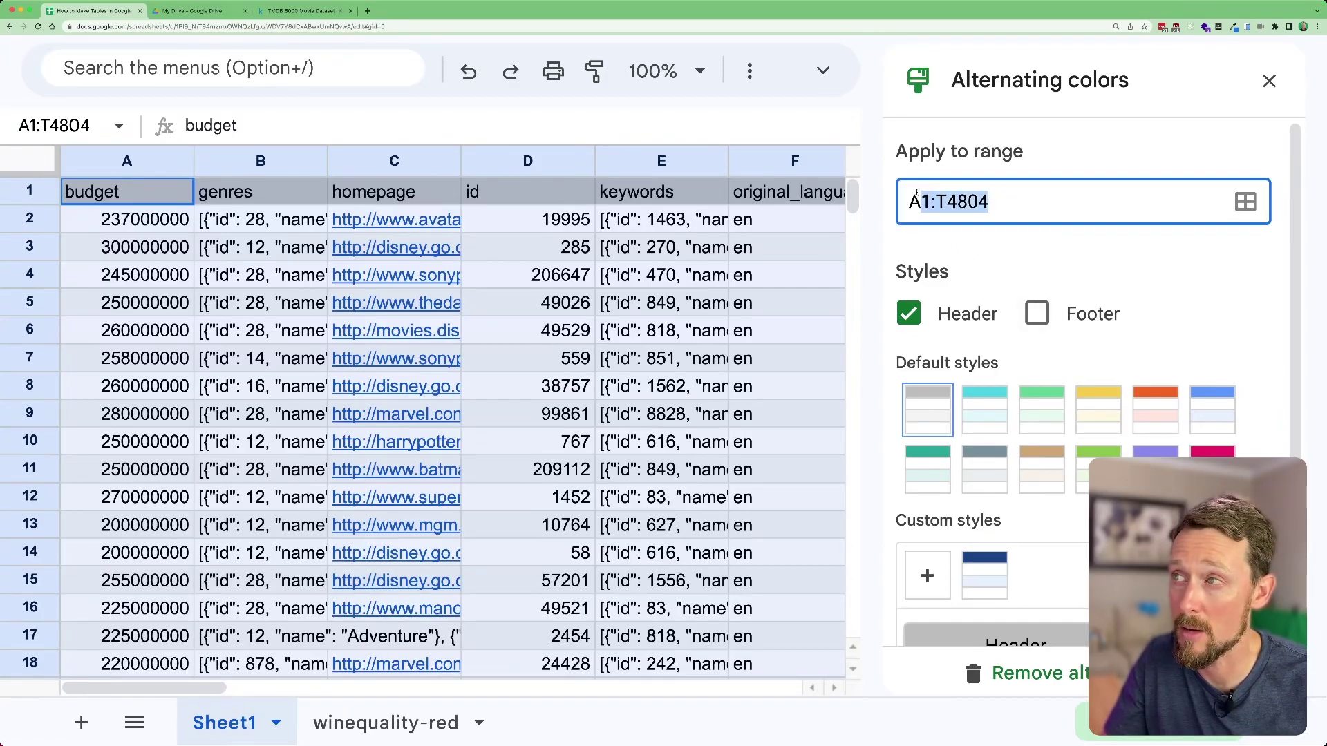
pyautogui.click(957, 201)
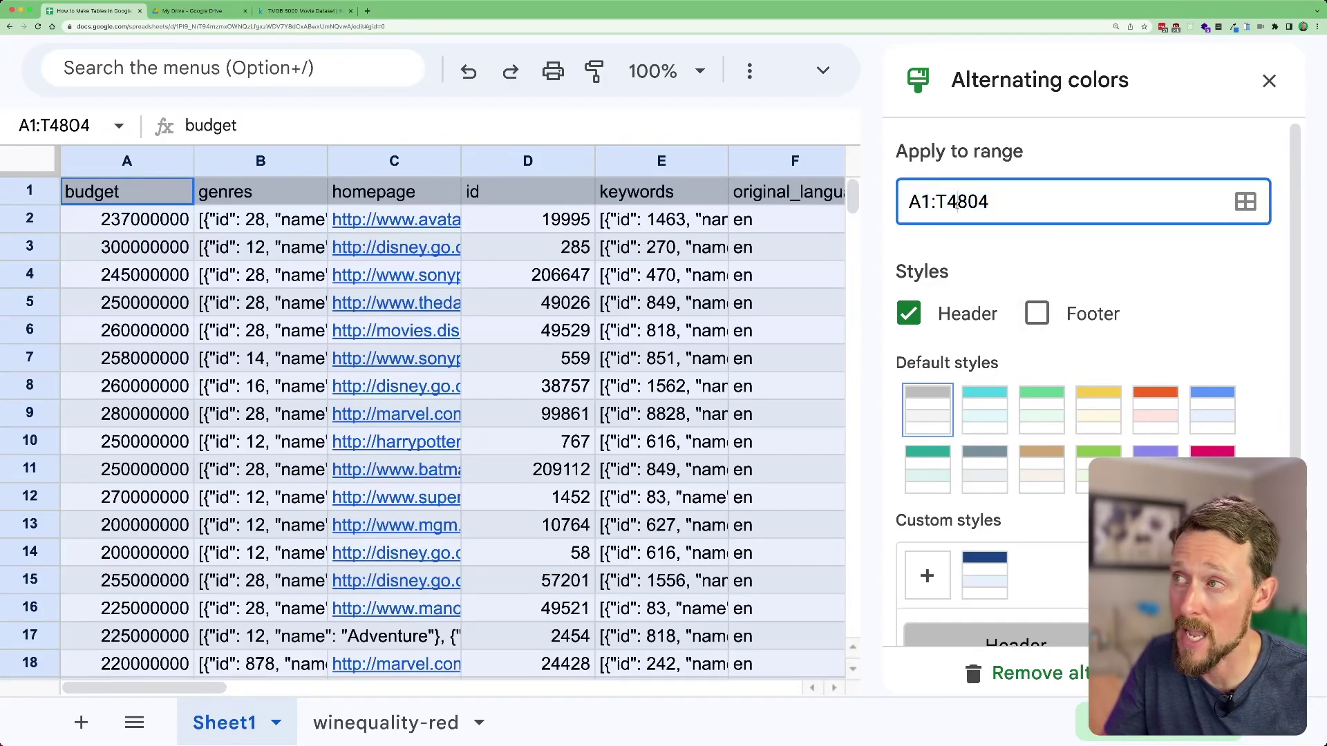
pyautogui.click(1247, 201)
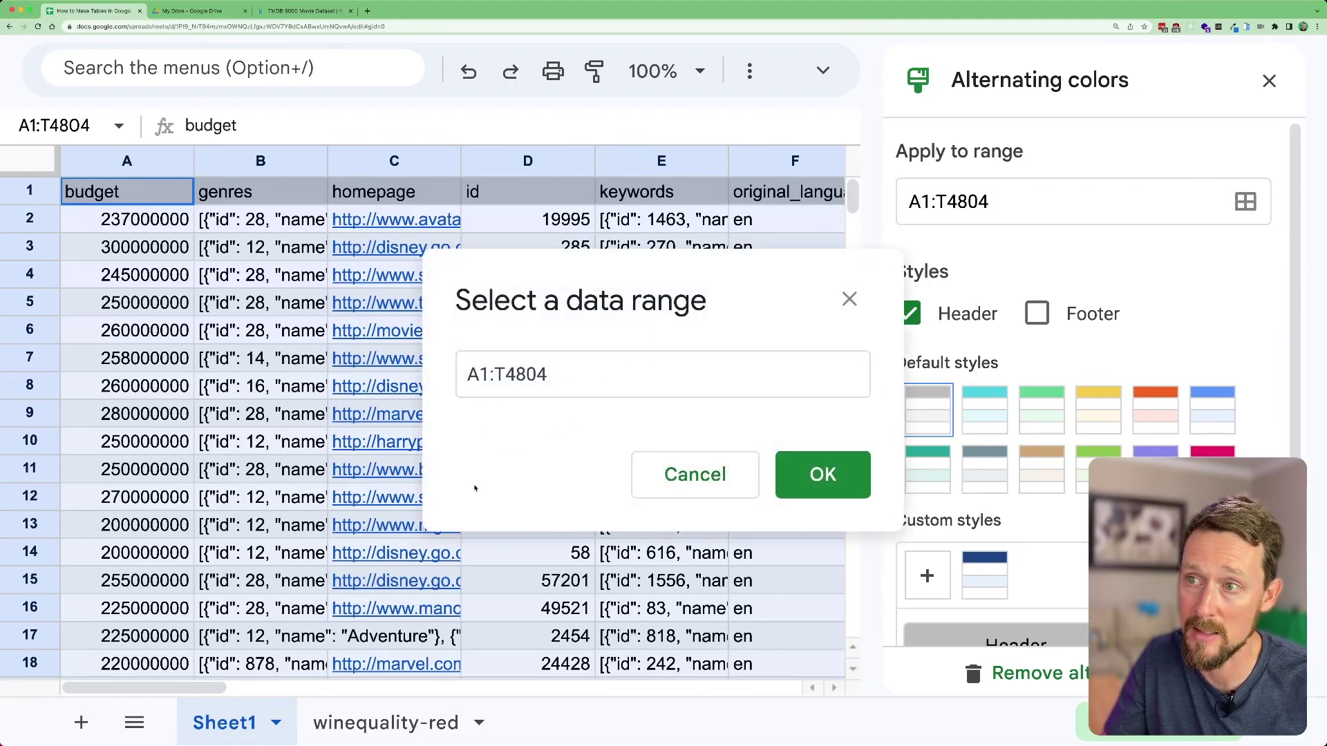
pyautogui.click(849, 298)
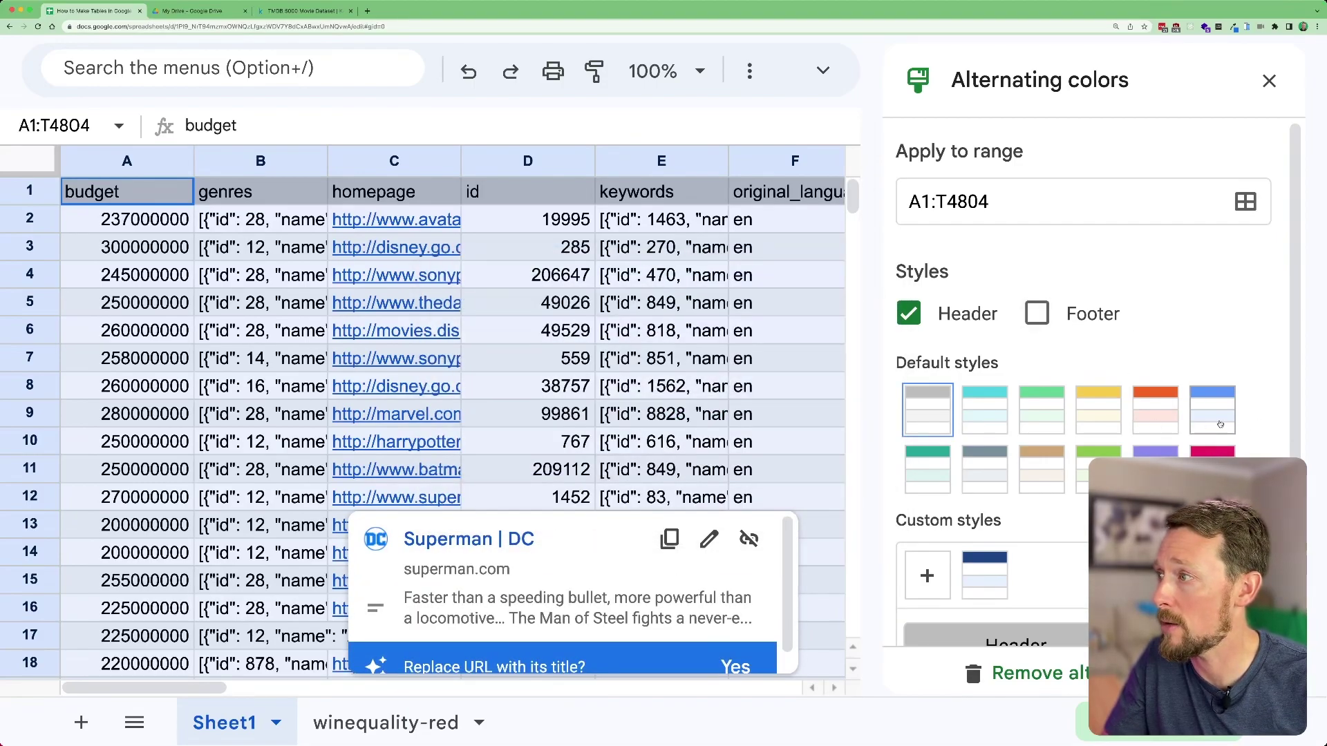
# Choose the green banding style and set the header colour to dark green
pyautogui.click(1212, 453)
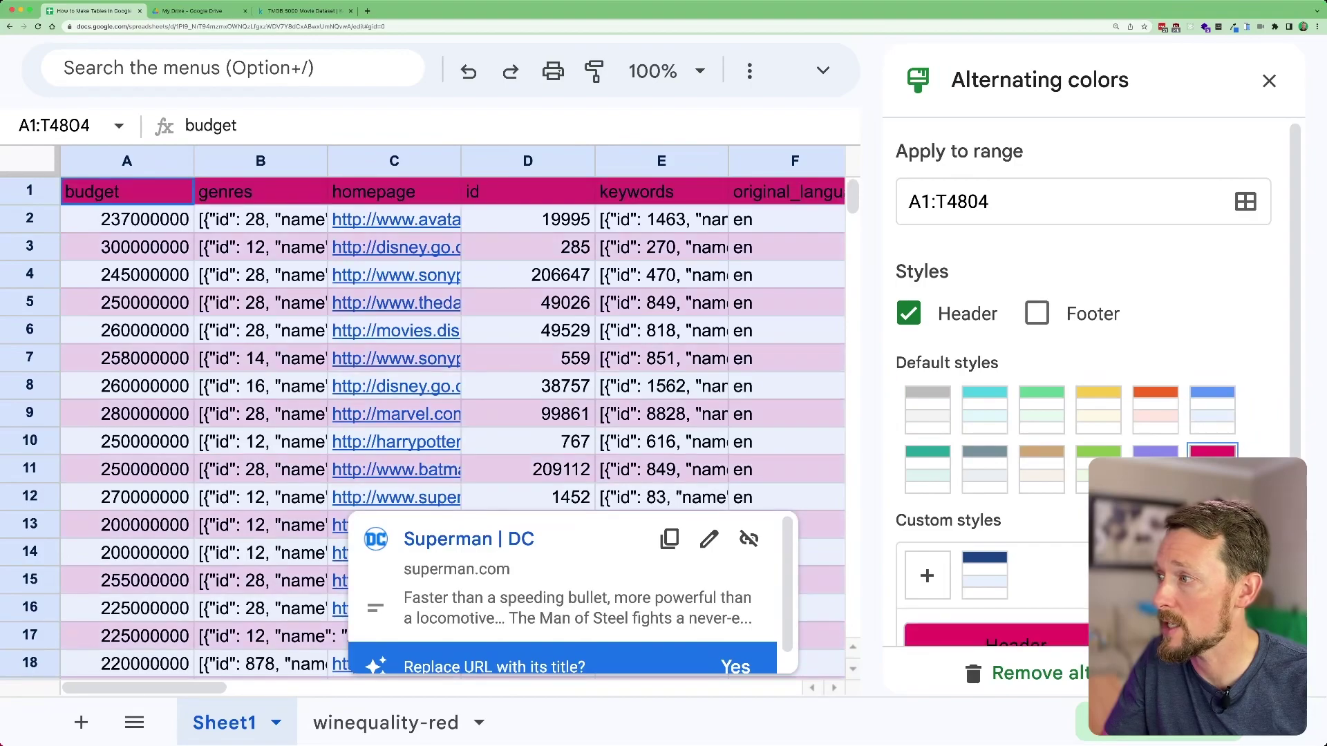
pyautogui.click(1098, 457)
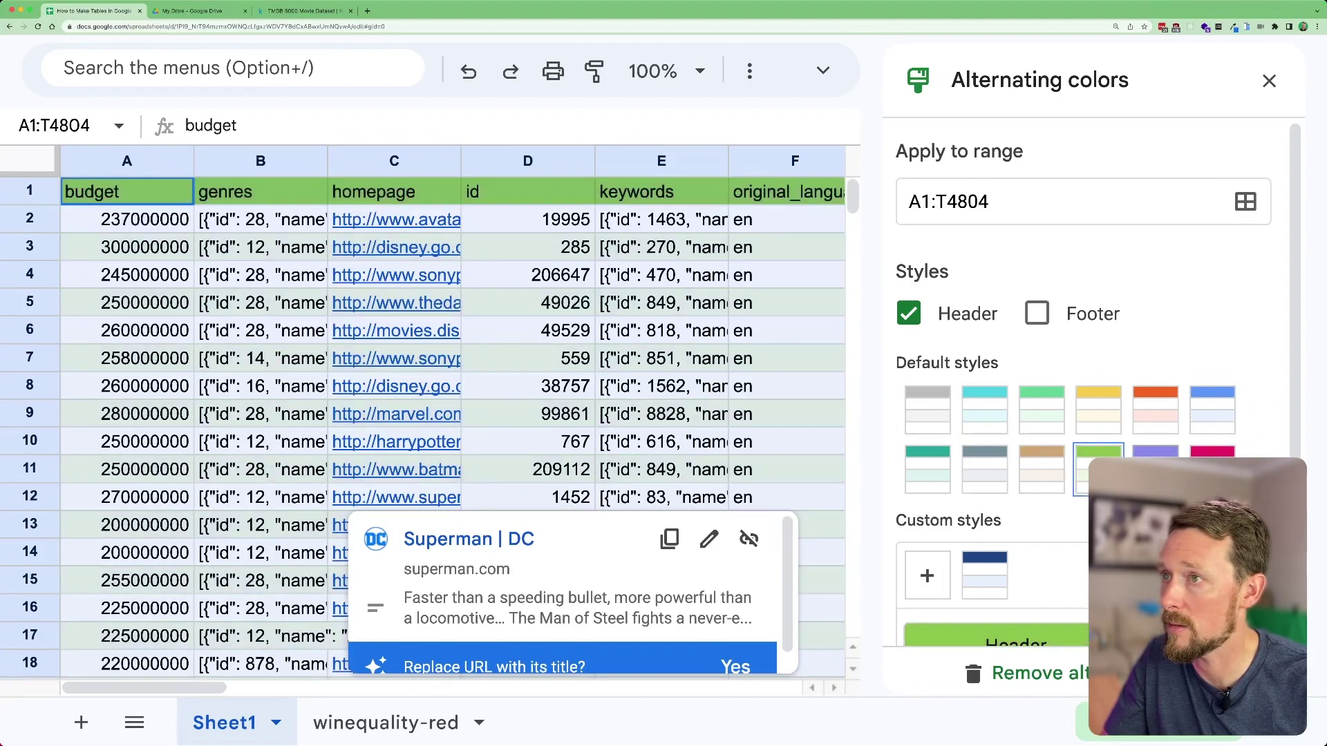
pyautogui.scroll(-5, 1156, 456)
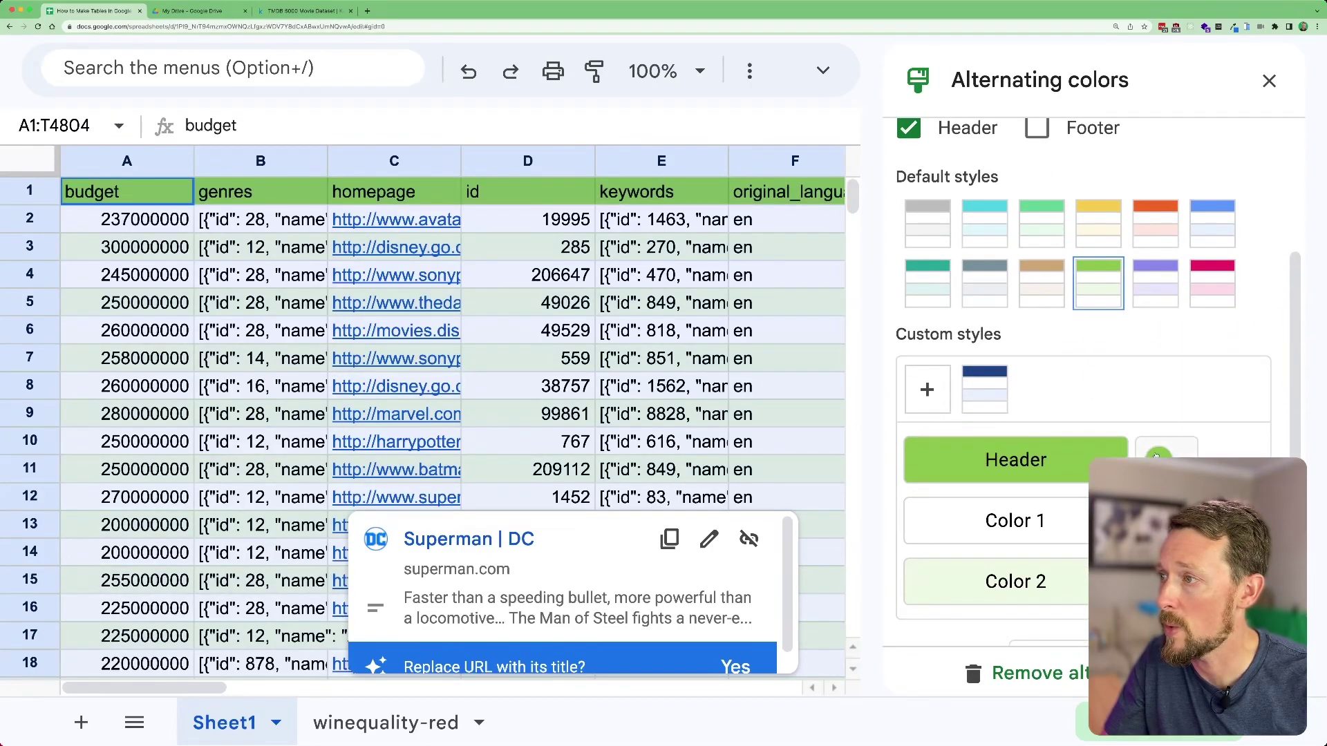
pyautogui.click(1171, 449)
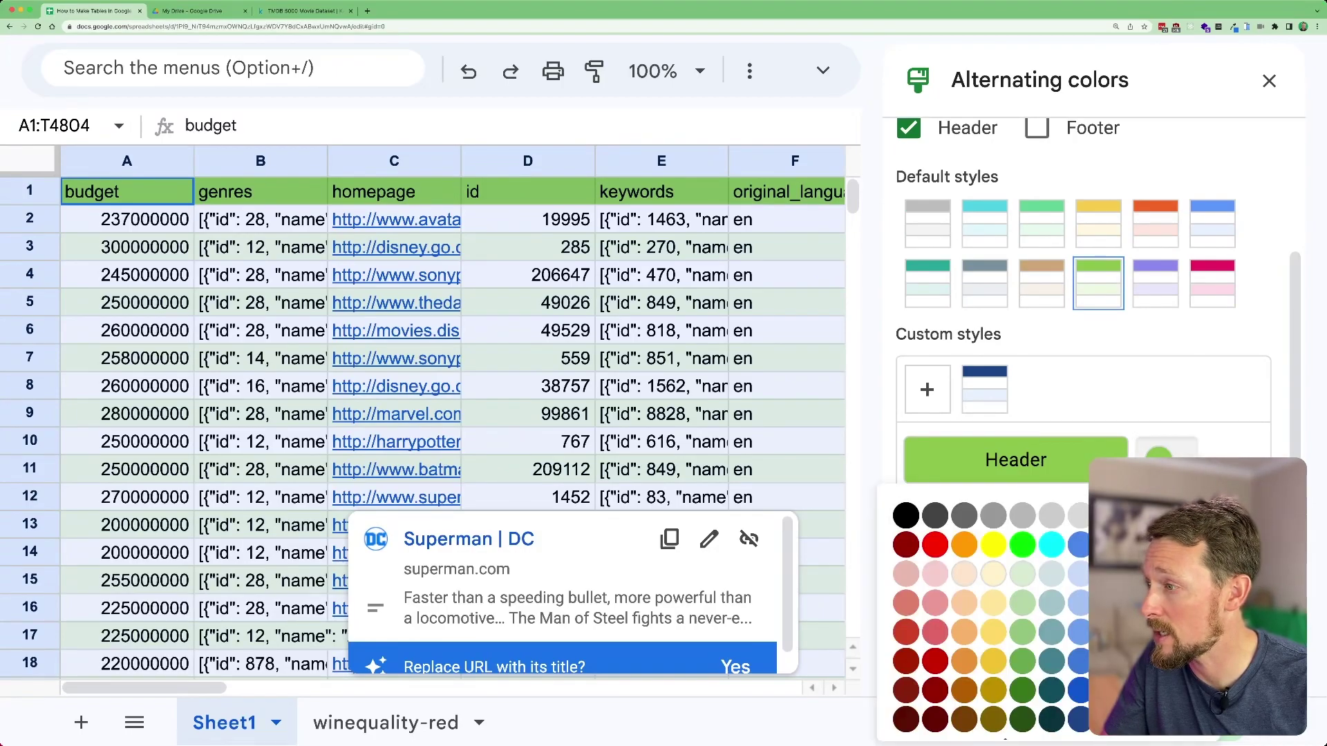
pyautogui.scroll(-1, 1021, 691)
pyautogui.click(1023, 698)
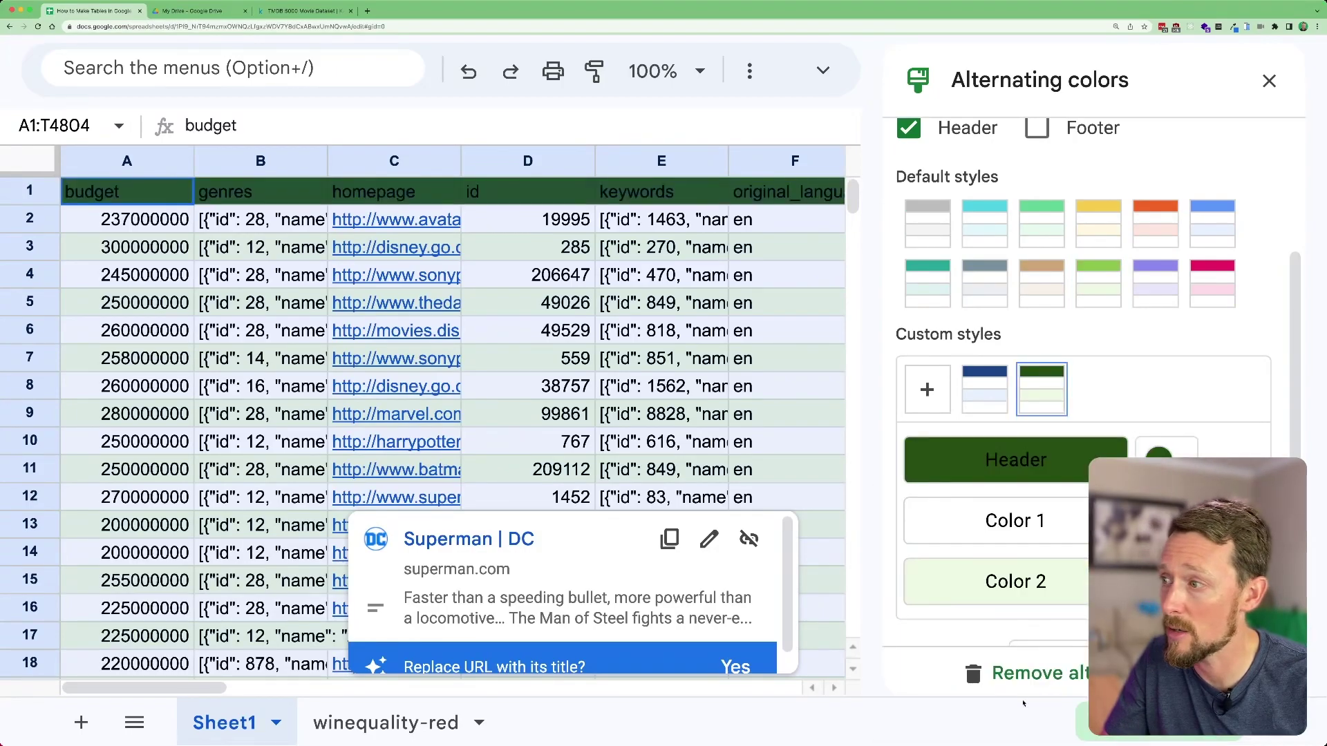
pyautogui.scroll(-2, 1091, 380)
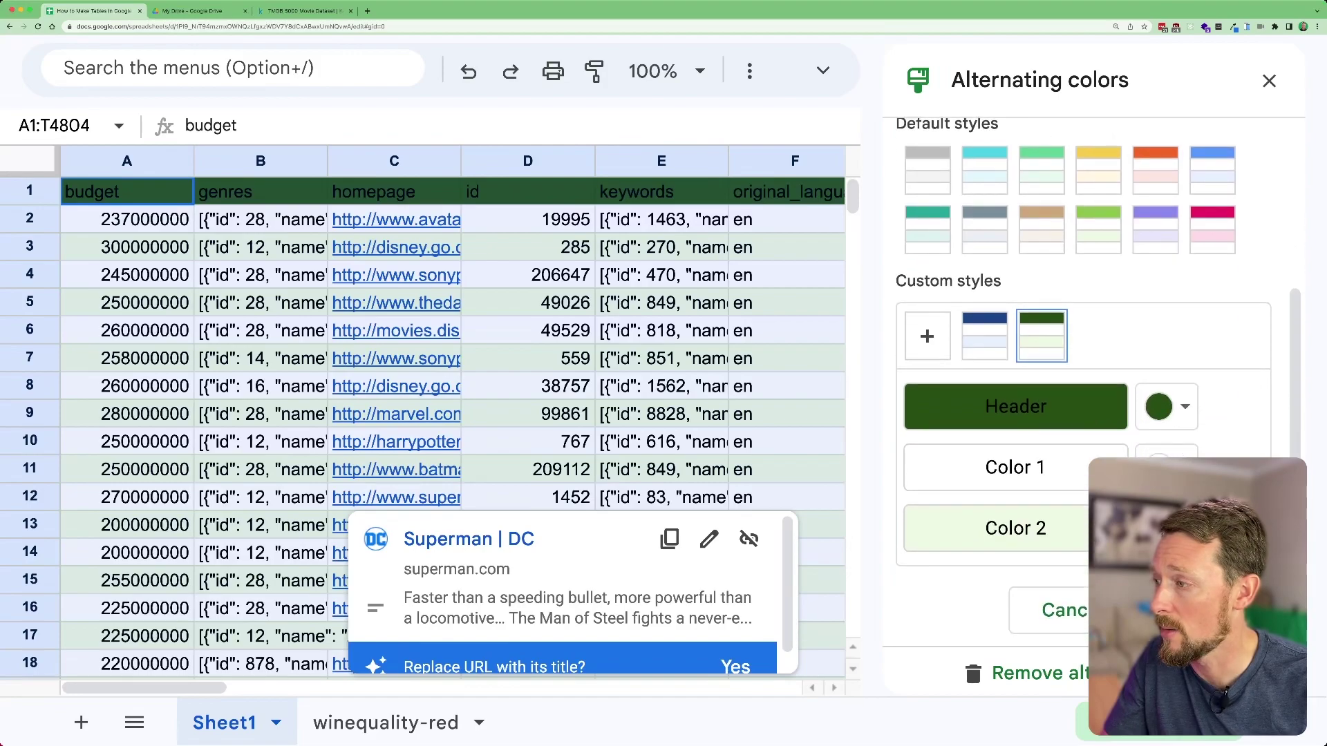
# Close the Alternating colors panel and bold the header row A1:T1
pyautogui.click(1161, 722)
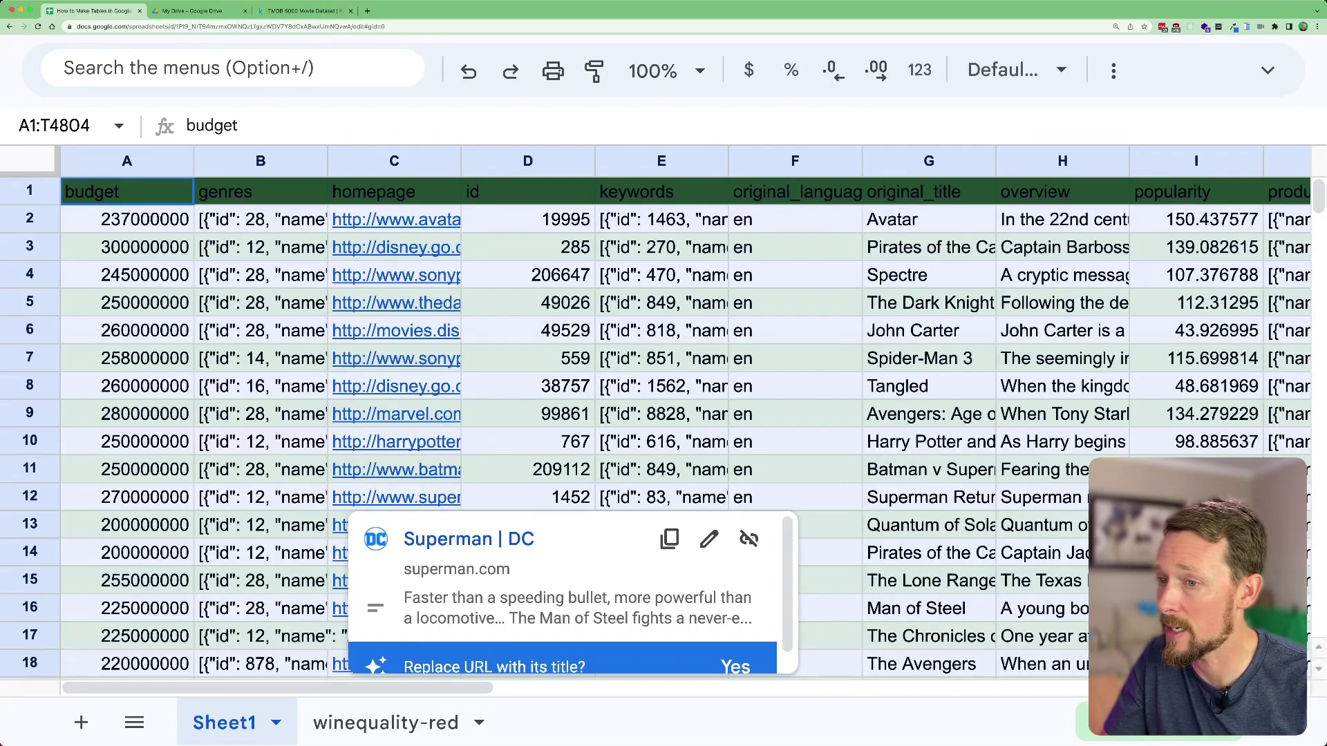
pyautogui.click(763, 426)
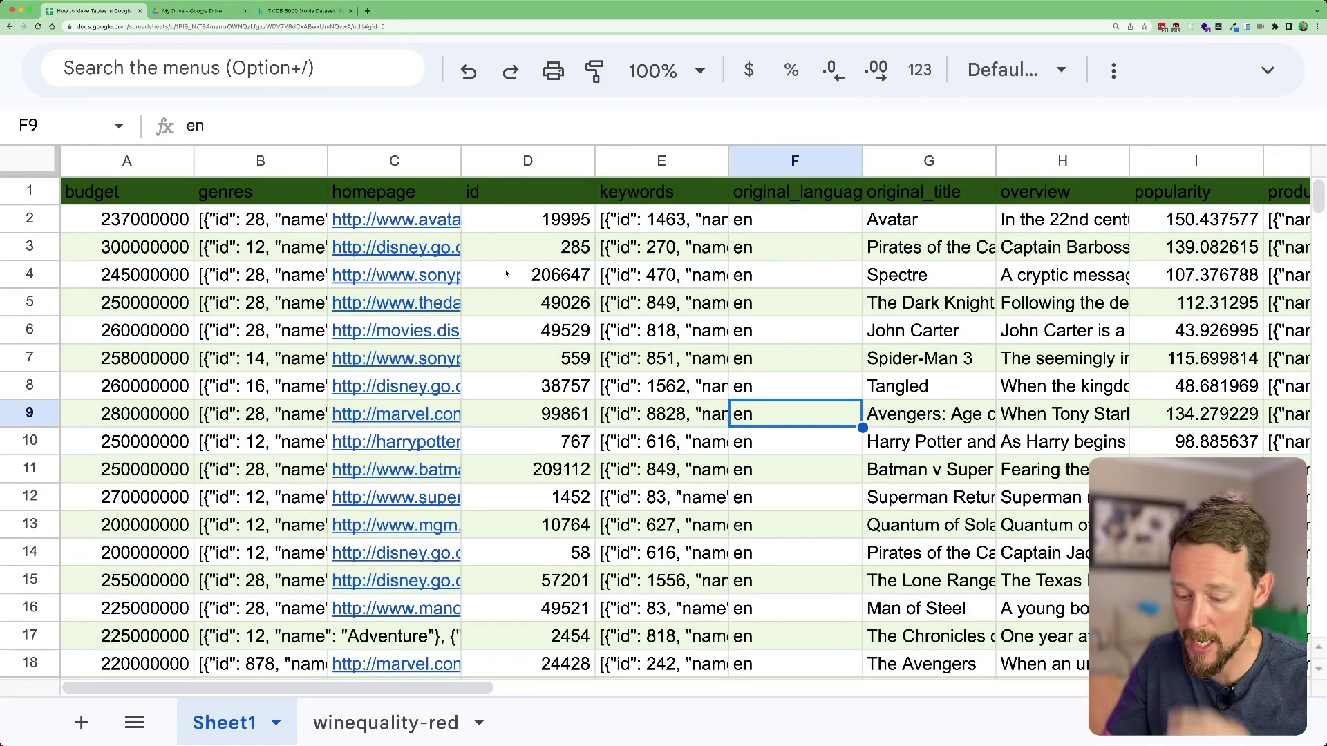
pyautogui.press('super+Up')
pyautogui.press('super+Left')
pyautogui.press('shift+super+Right')
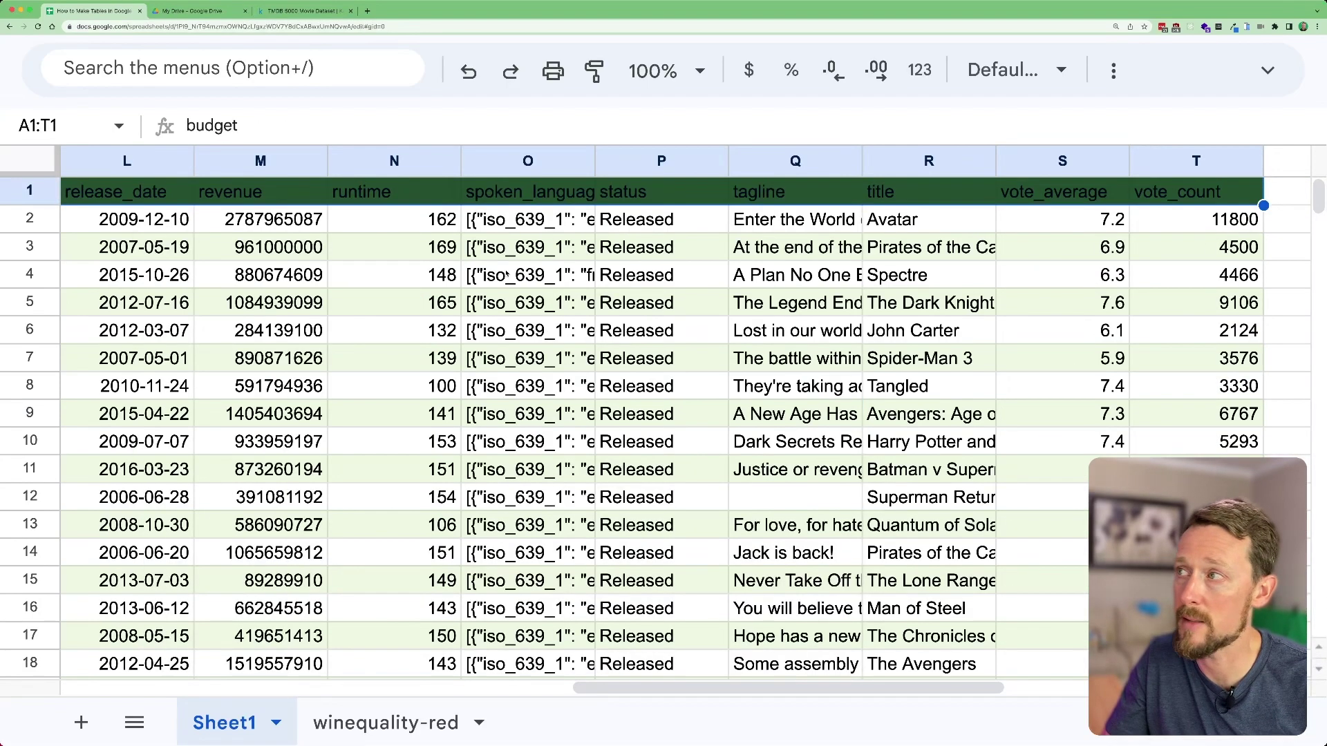
pyautogui.press('super+b')
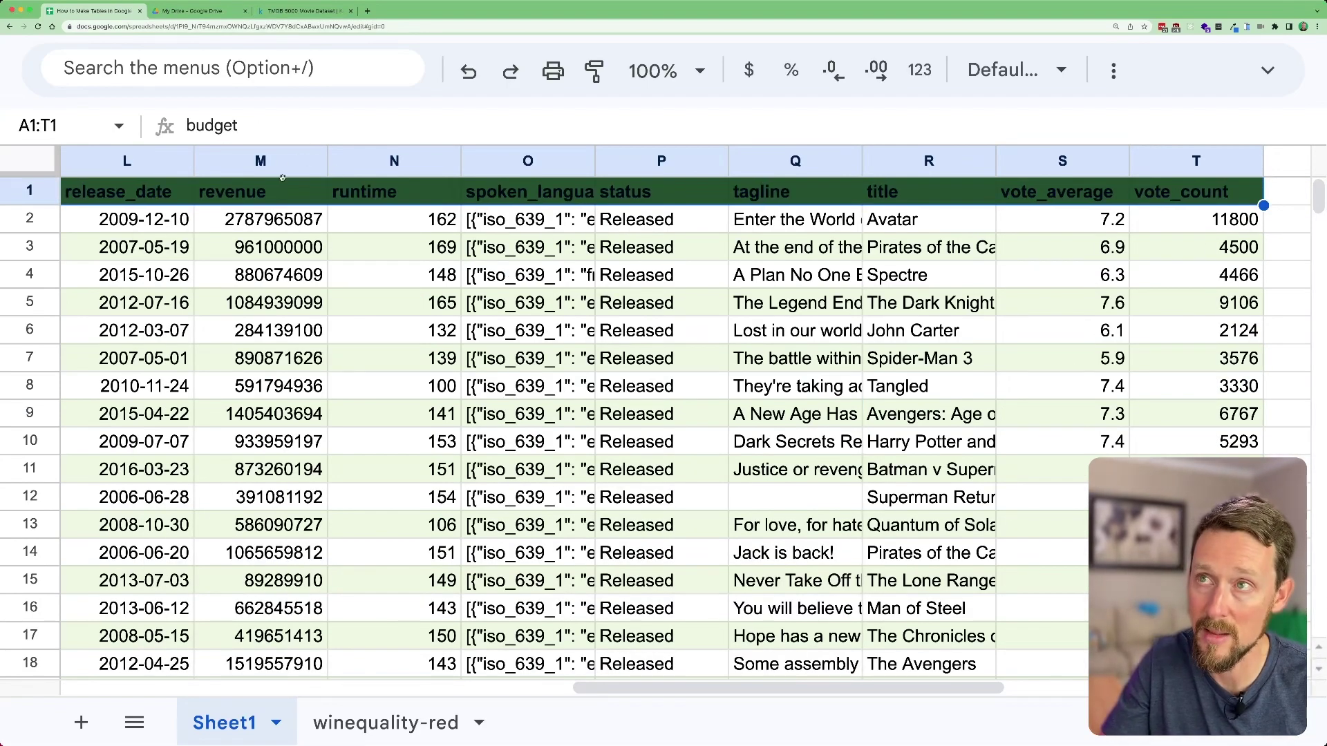
# Make the header text white, then return to the first data row
pyautogui.click(1112, 70)
pyautogui.click(443, 128)
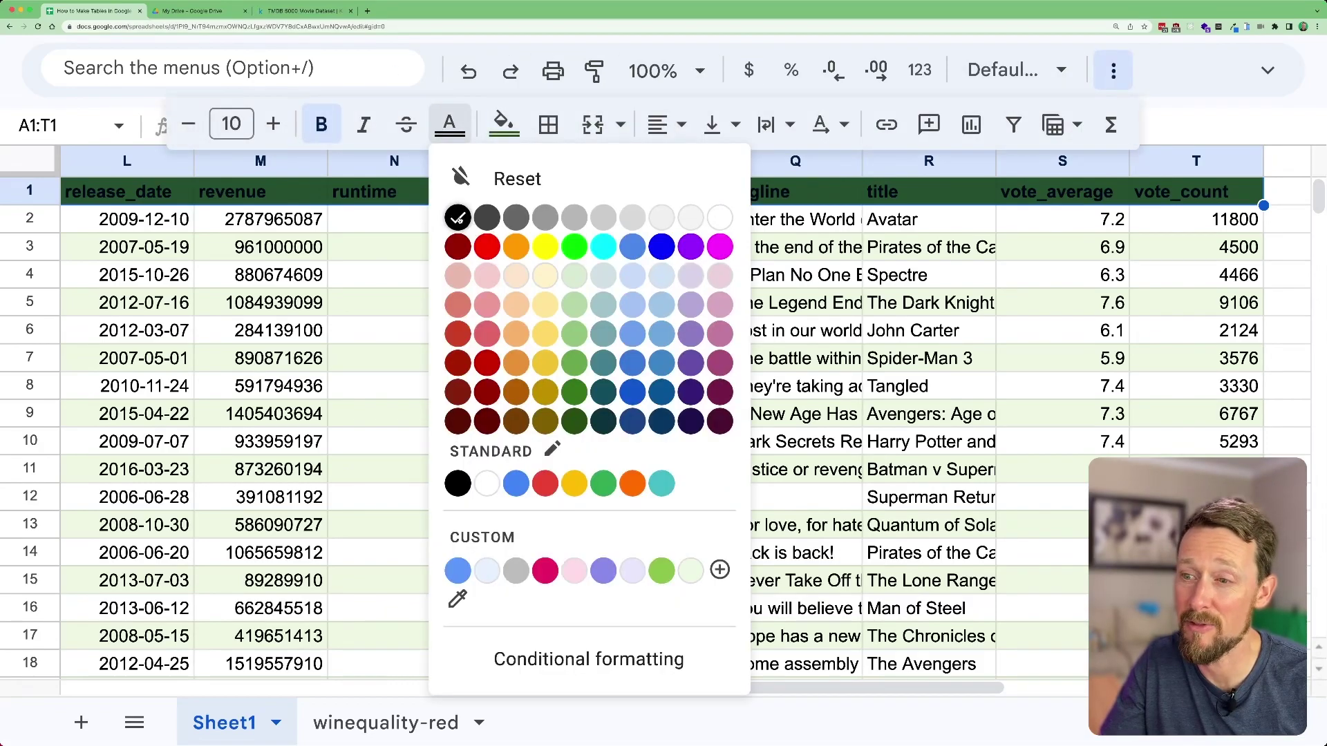
pyautogui.click(486, 484)
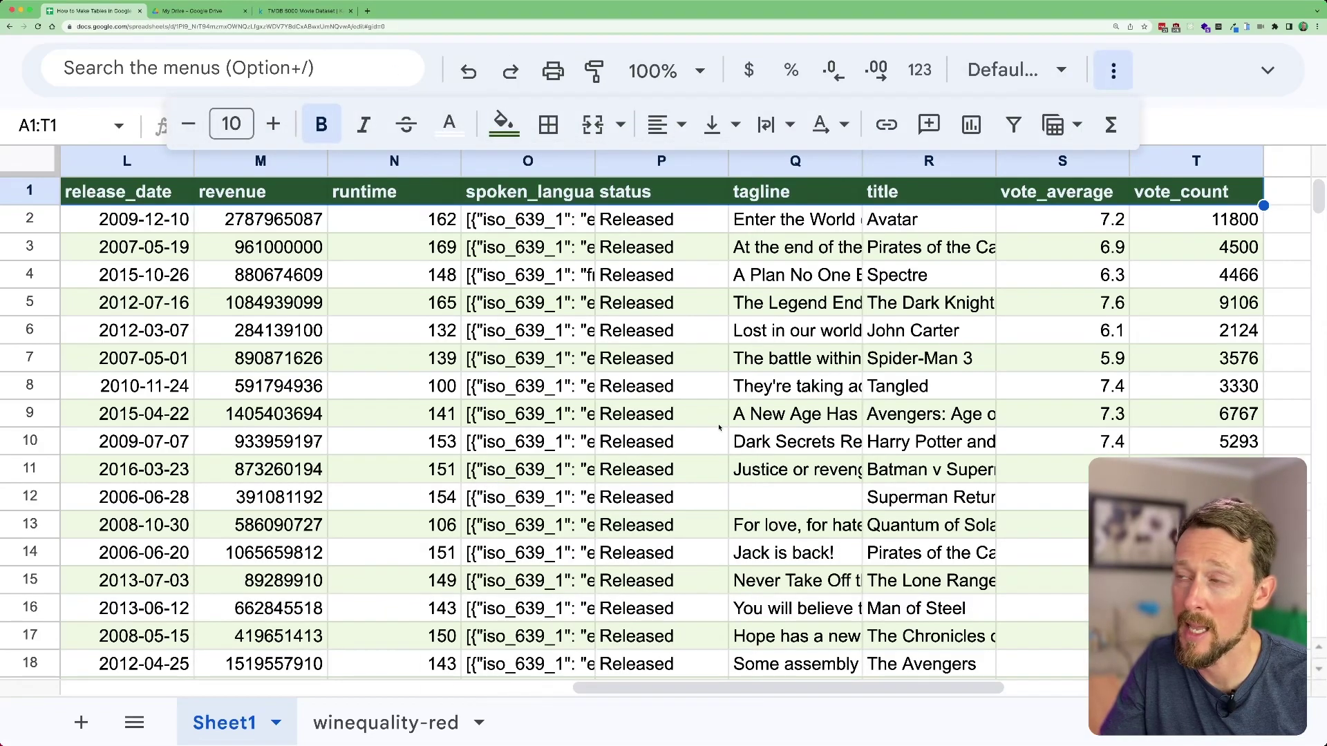
pyautogui.click(661, 413)
pyautogui.press('super+Home')
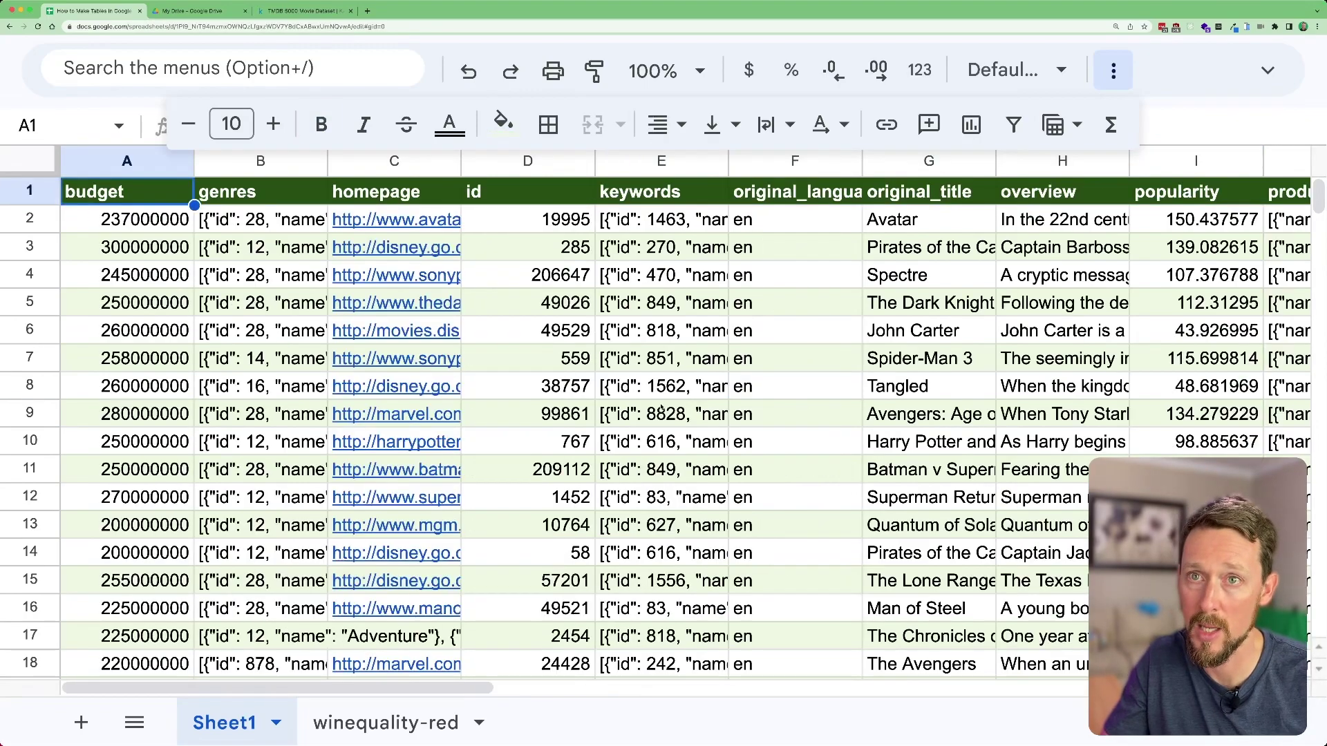
pyautogui.press('Down')
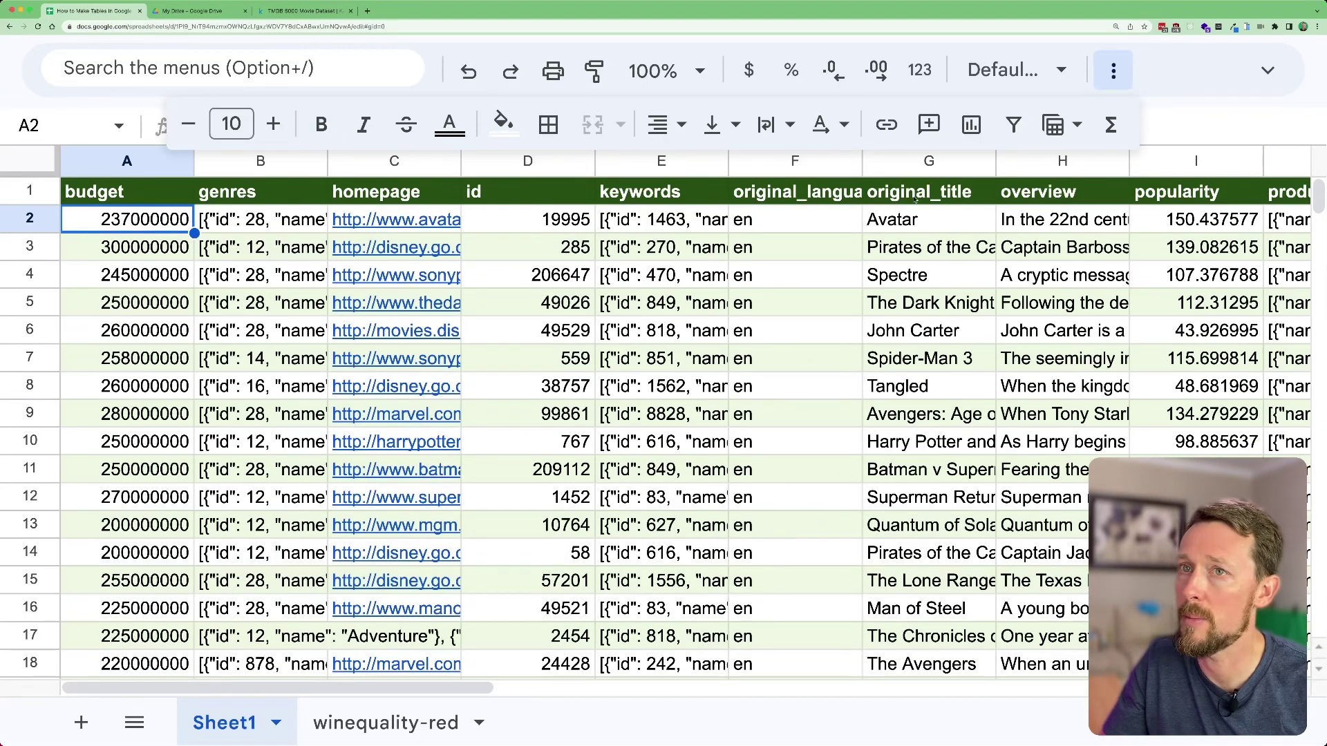
# Create a filter on the movie table and inspect the id column's sort and filter menu
pyautogui.click(1011, 127)
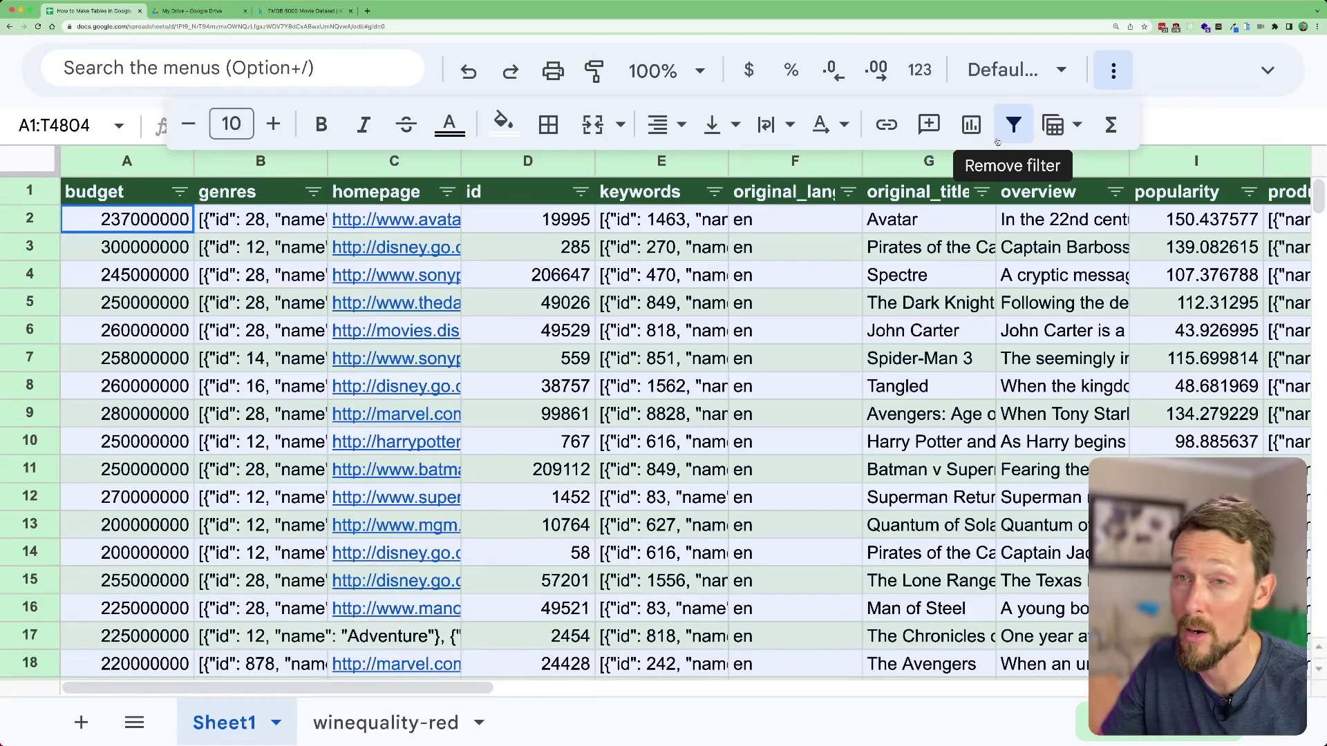
pyautogui.click(30, 191)
pyautogui.click(156, 194)
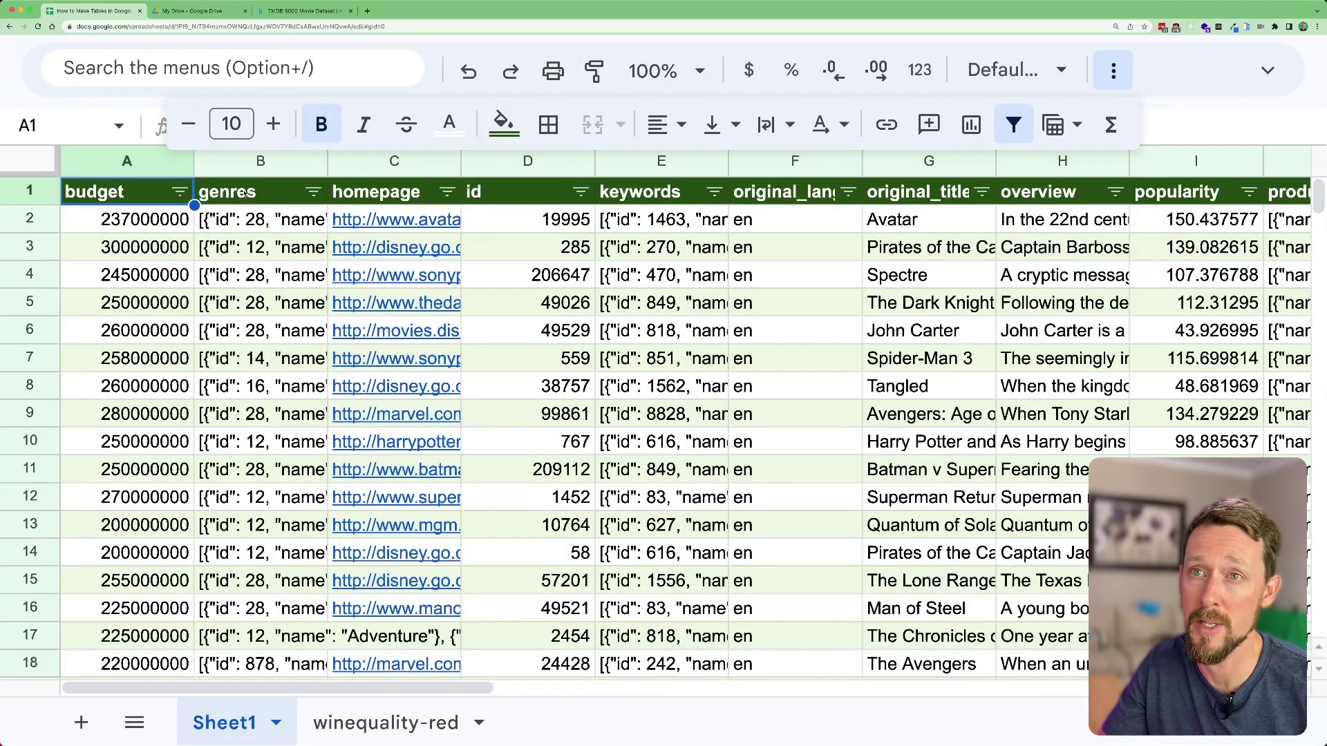
pyautogui.click(290, 194)
pyautogui.click(415, 193)
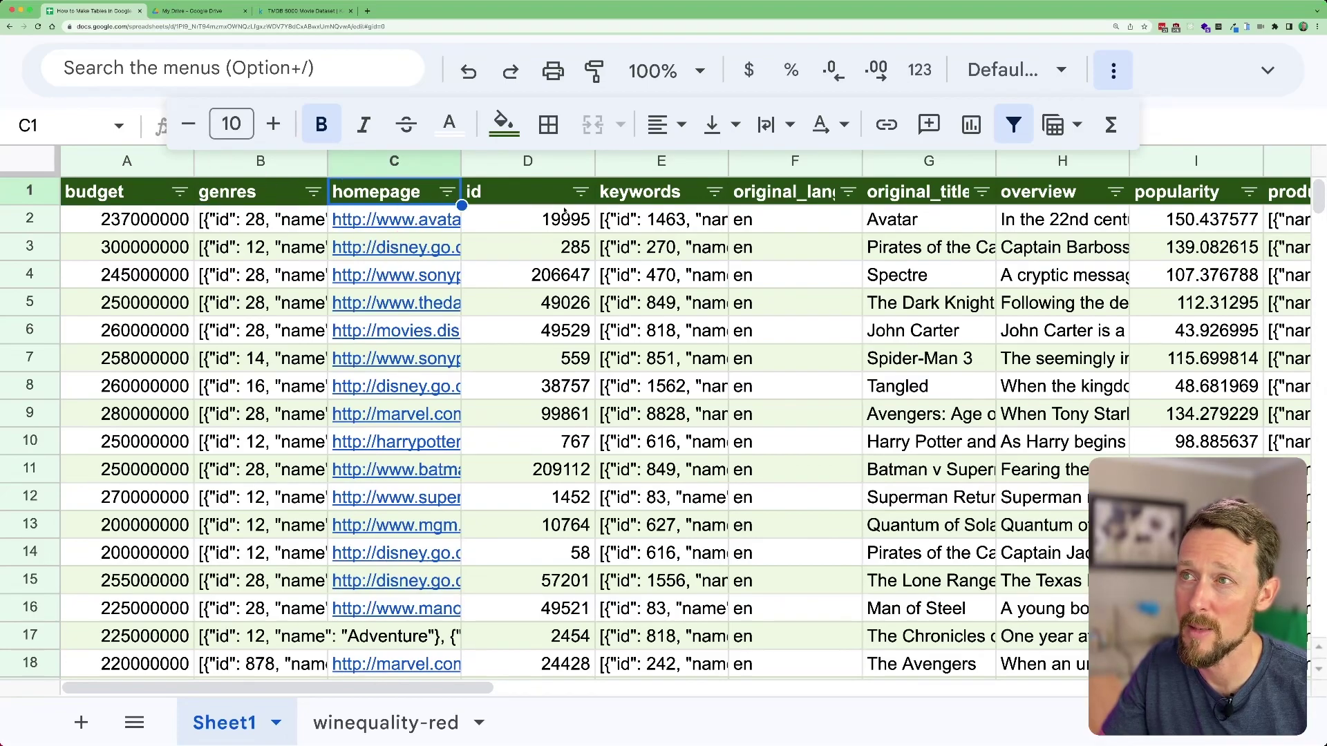
pyautogui.click(525, 192)
pyautogui.click(581, 193)
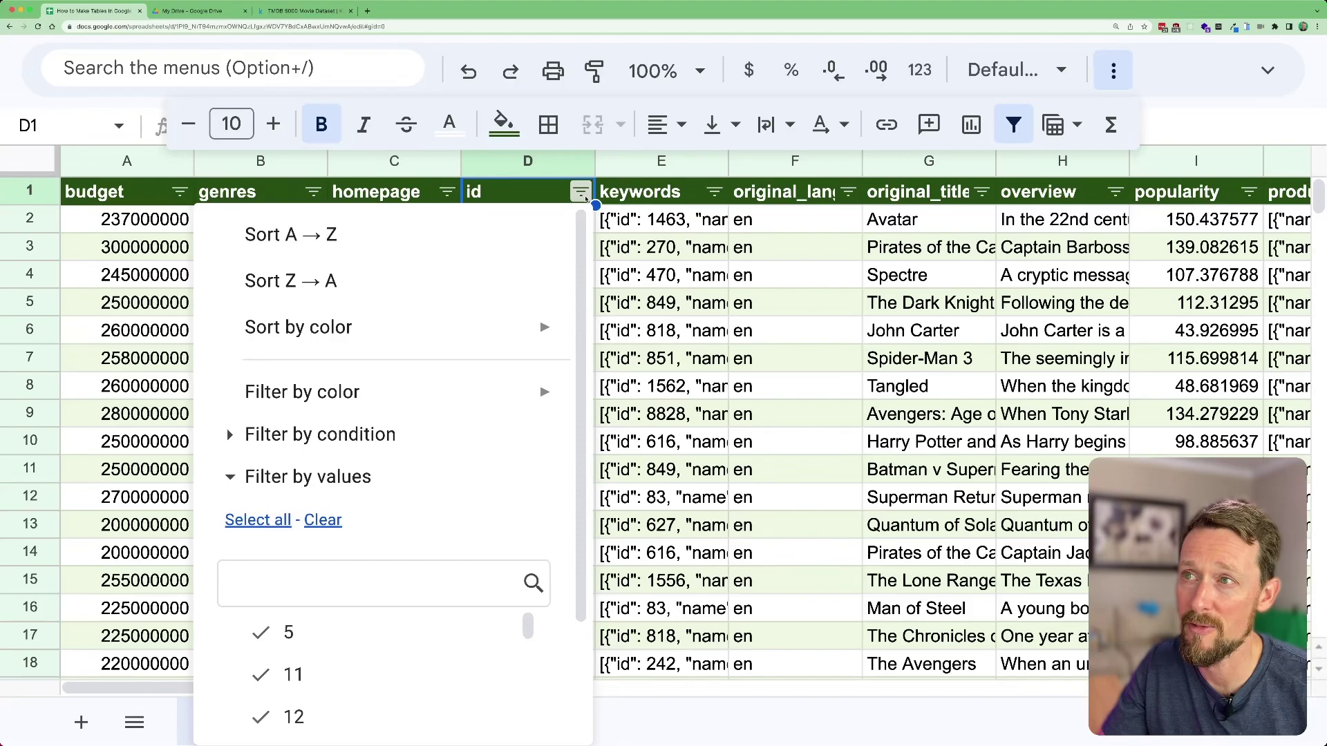
pyautogui.click(660, 220)
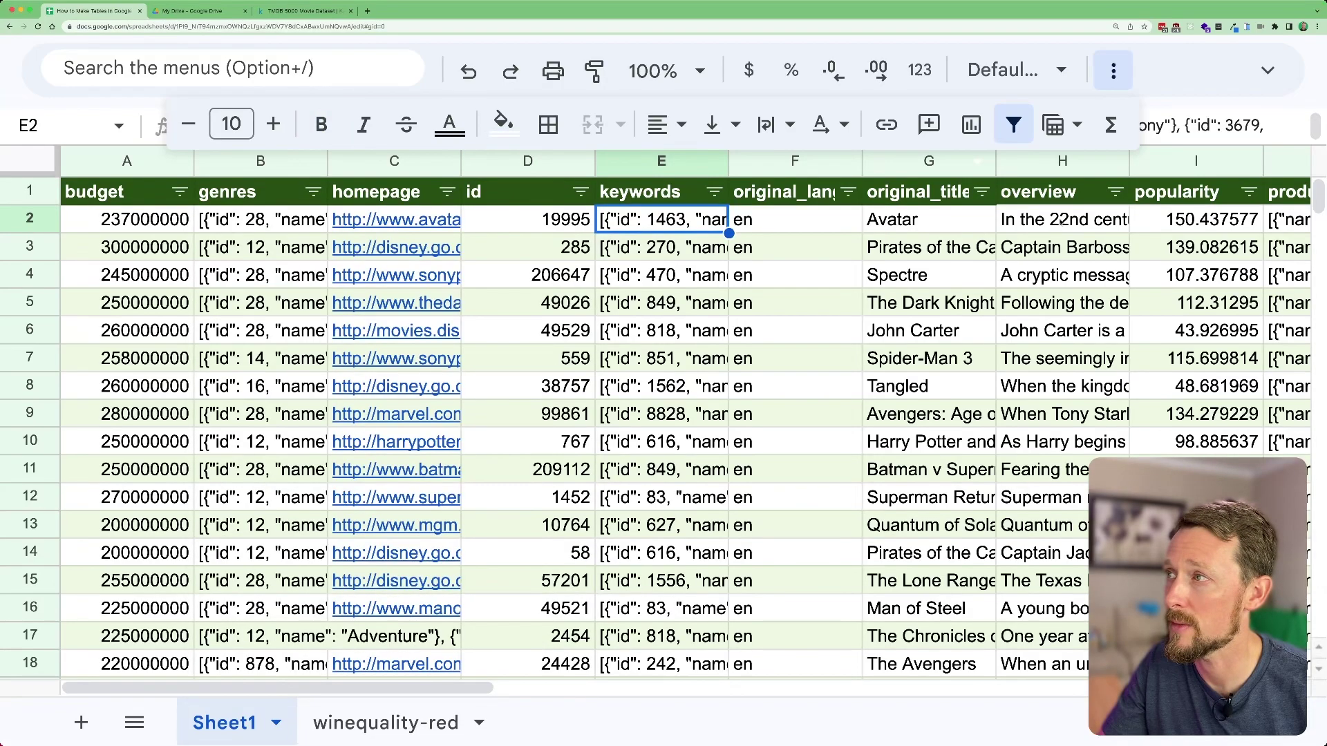
pyautogui.hscroll(2, 1054, 220)
pyautogui.hscroll(4, 1054, 221)
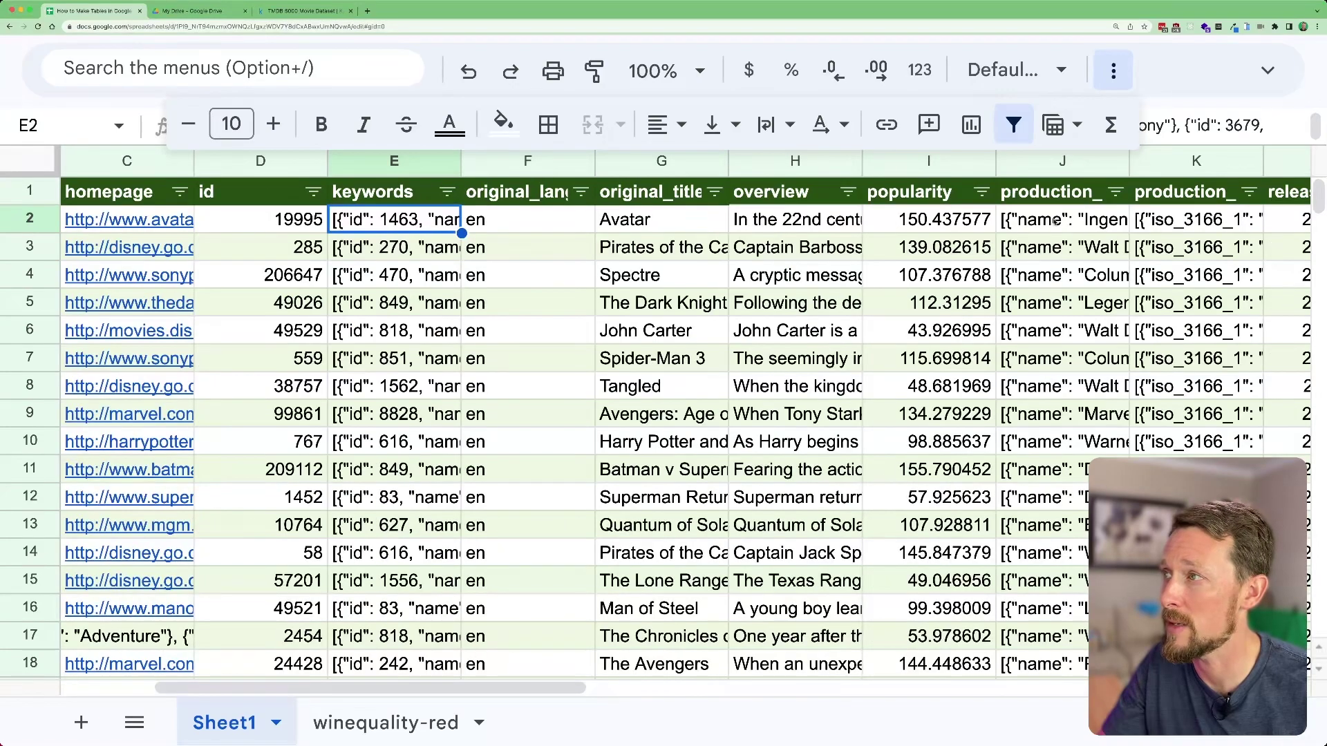
# Sort popularity A→Z, then Z→A so Minions and Interstellar lead the list
pyautogui.click(849, 191)
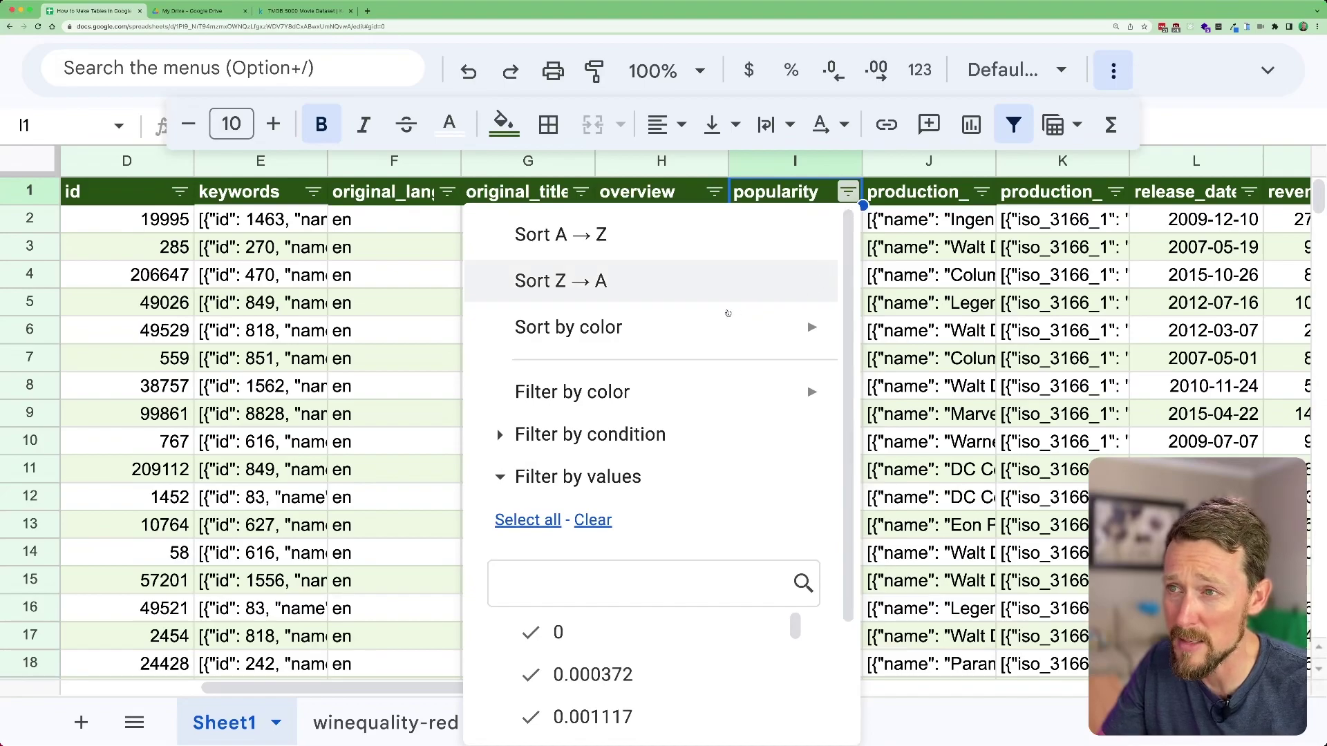
pyautogui.click(593, 235)
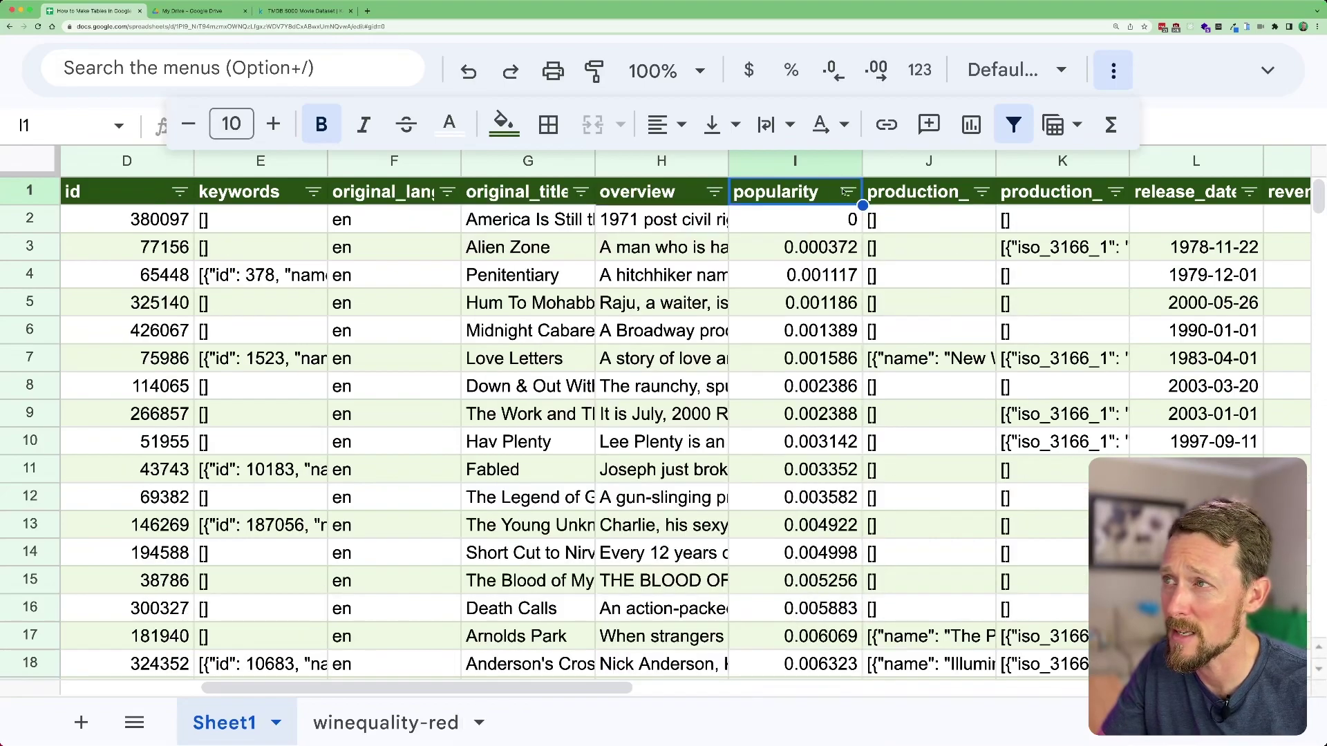
pyautogui.click(849, 191)
pyautogui.click(595, 283)
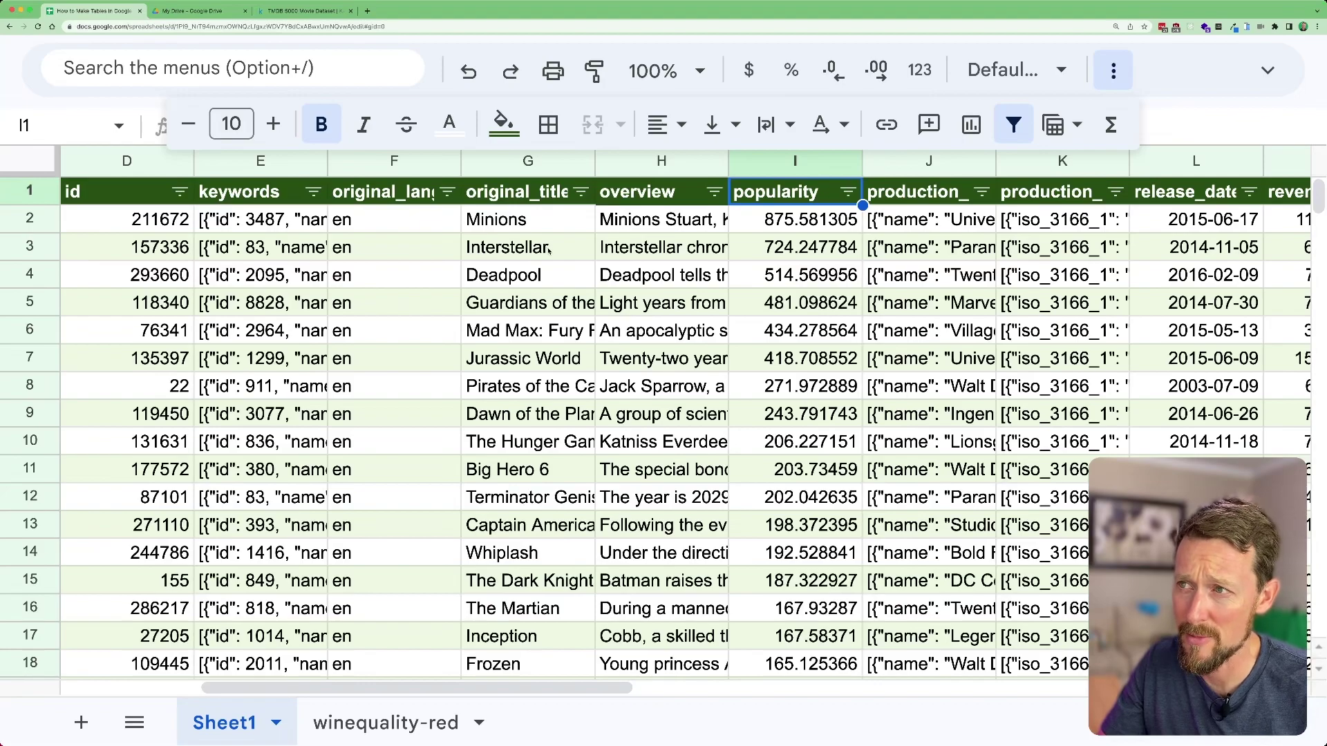
pyautogui.click(511, 220)
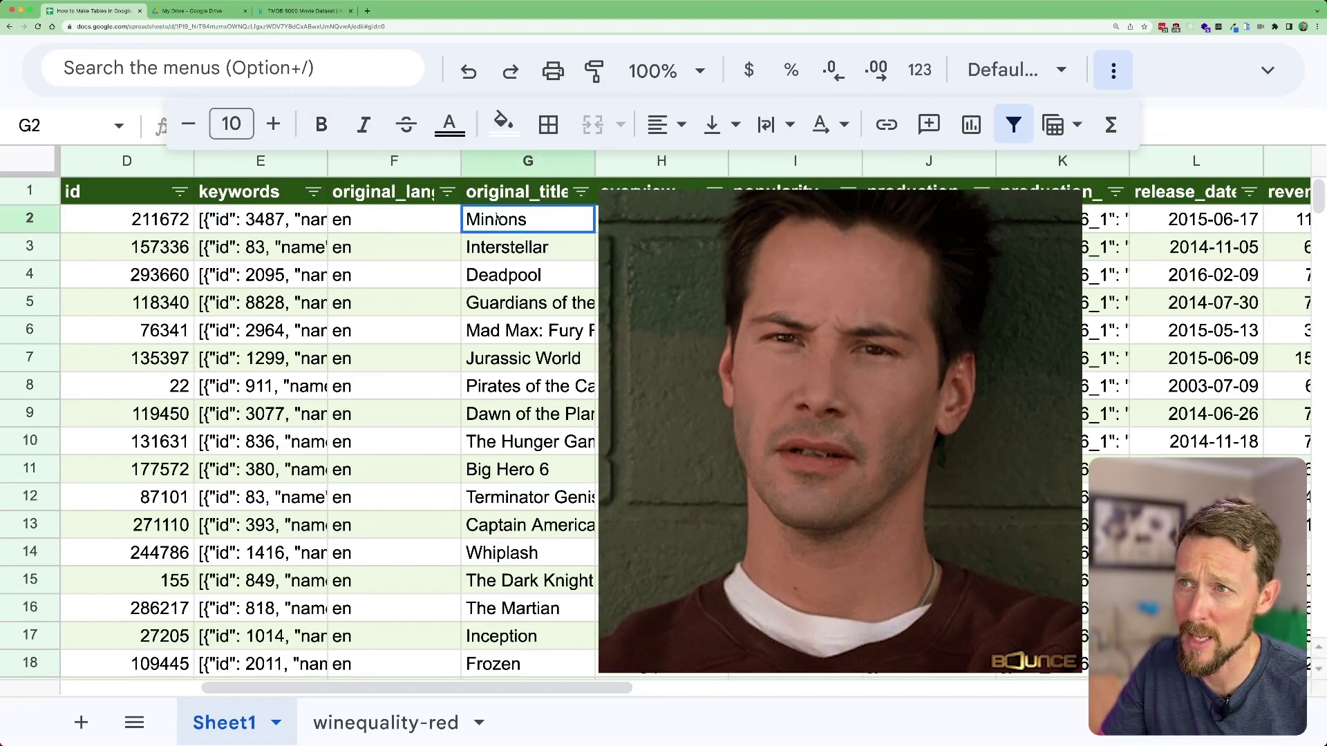
pyautogui.click(523, 259)
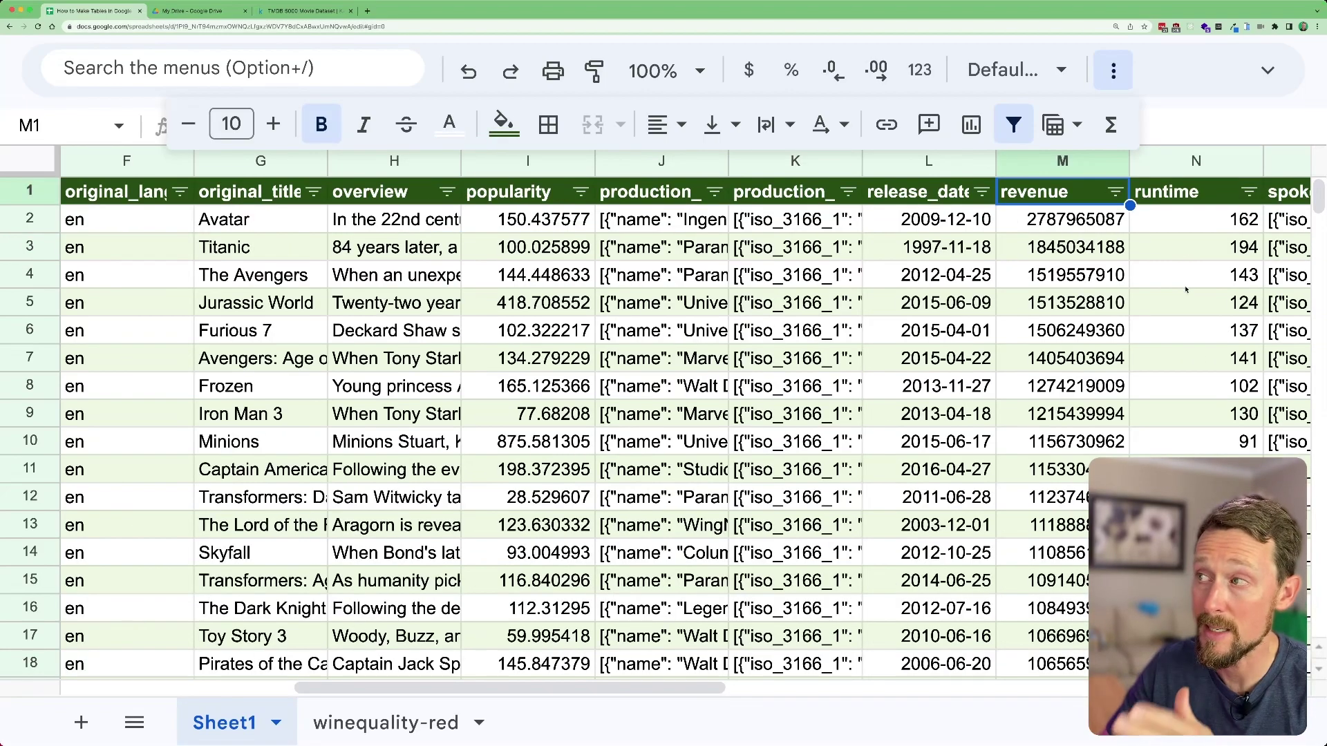
# Open runtime's Filter by condition list and scroll down to the 'Is between' option
pyautogui.hscroll(4, 1182, 293)
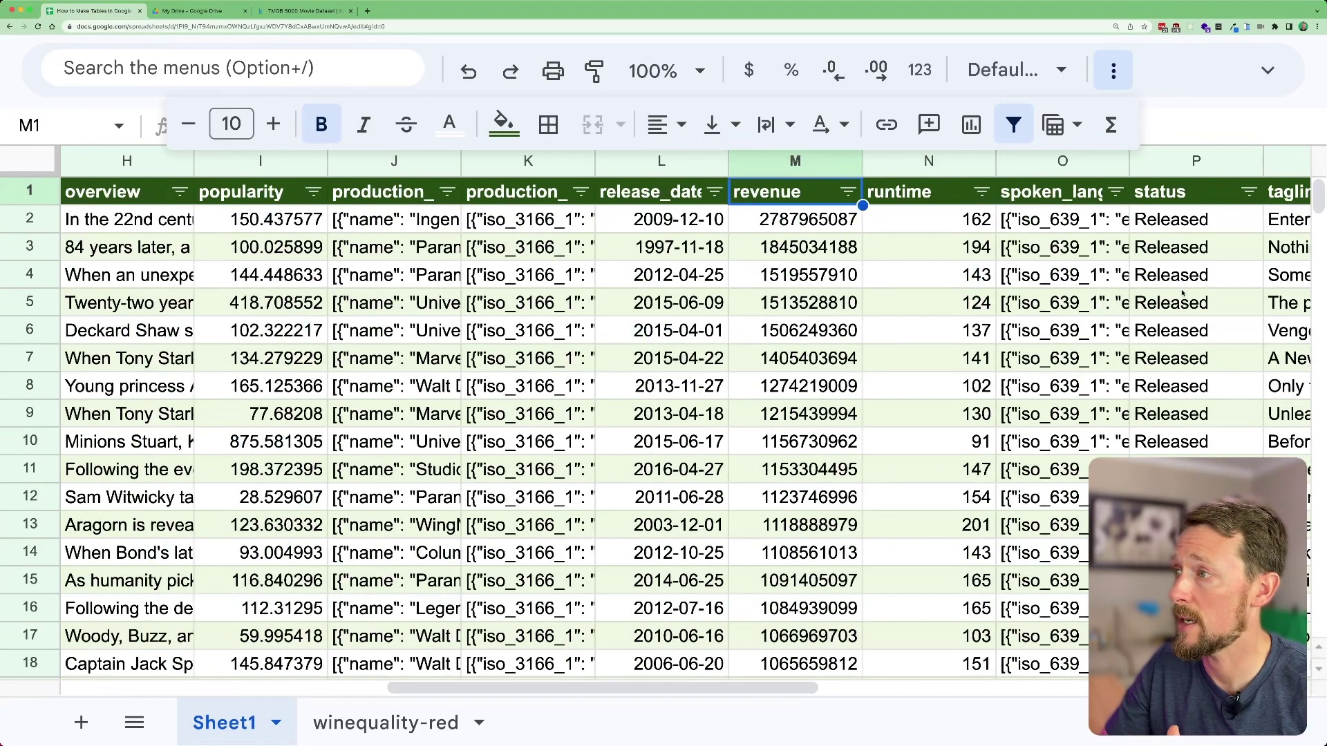
pyautogui.moveTo(967, 225); pyautogui.dragTo(964, 340)
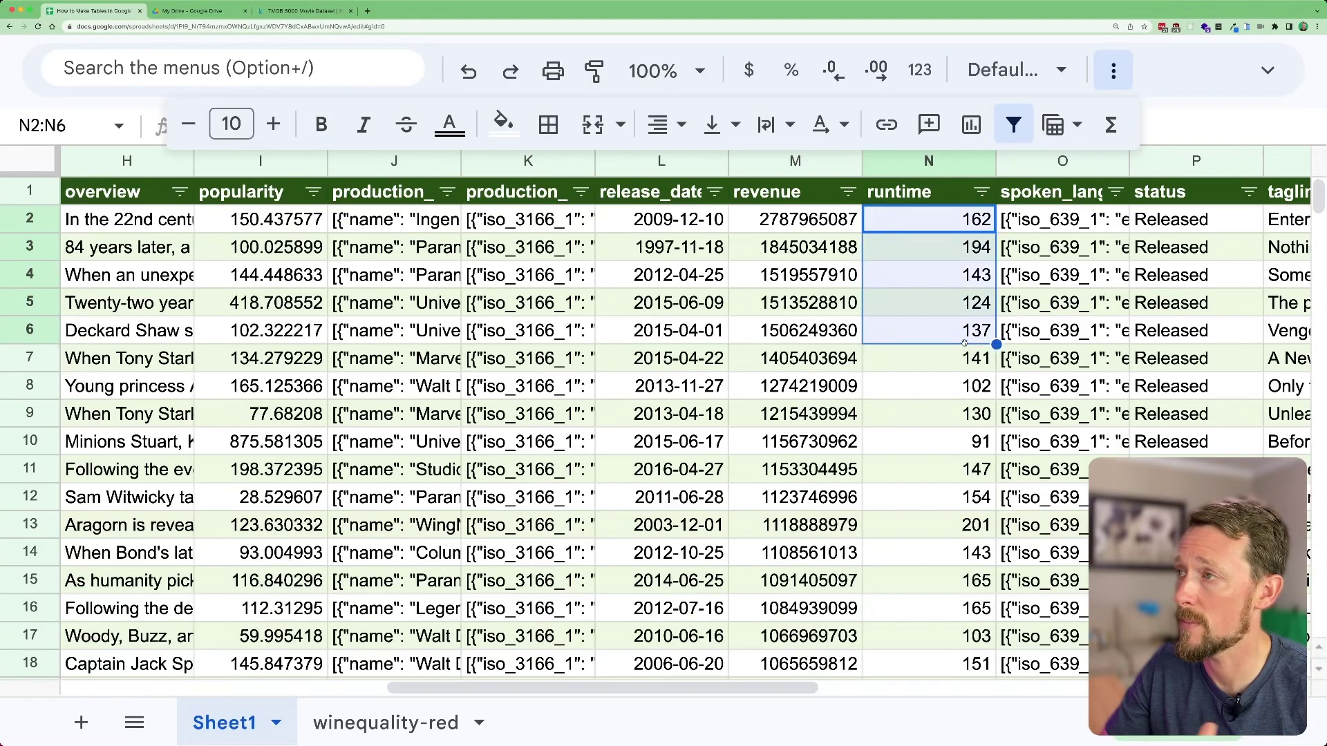
pyautogui.click(981, 193)
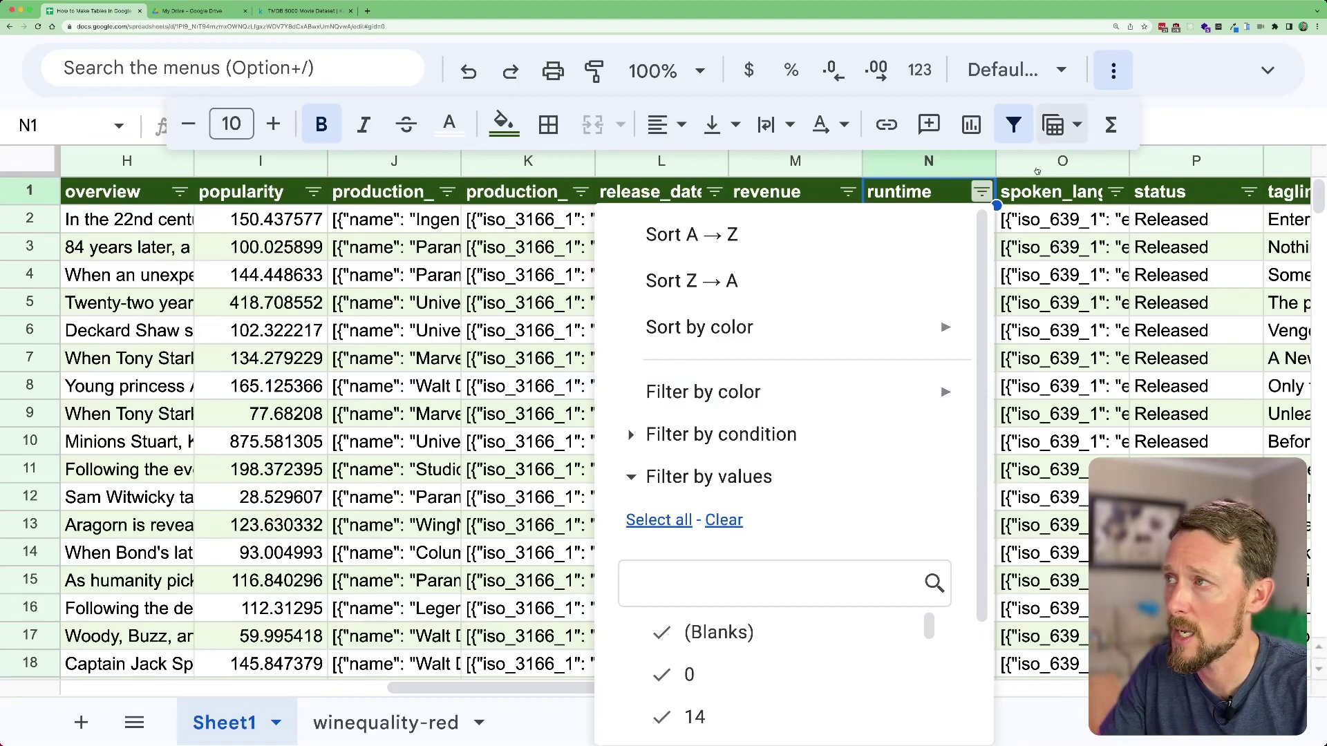
pyautogui.click(630, 436)
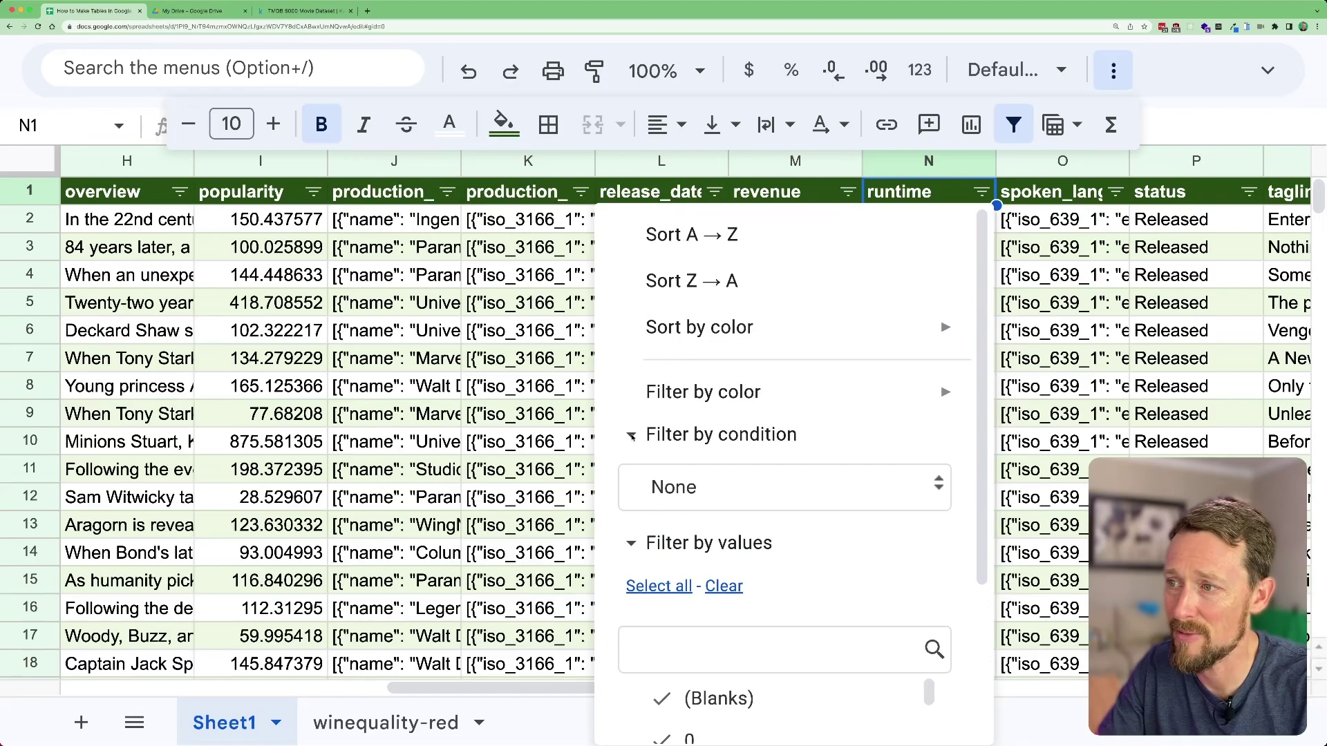
pyautogui.click(713, 488)
pyautogui.scroll(-3, 713, 488)
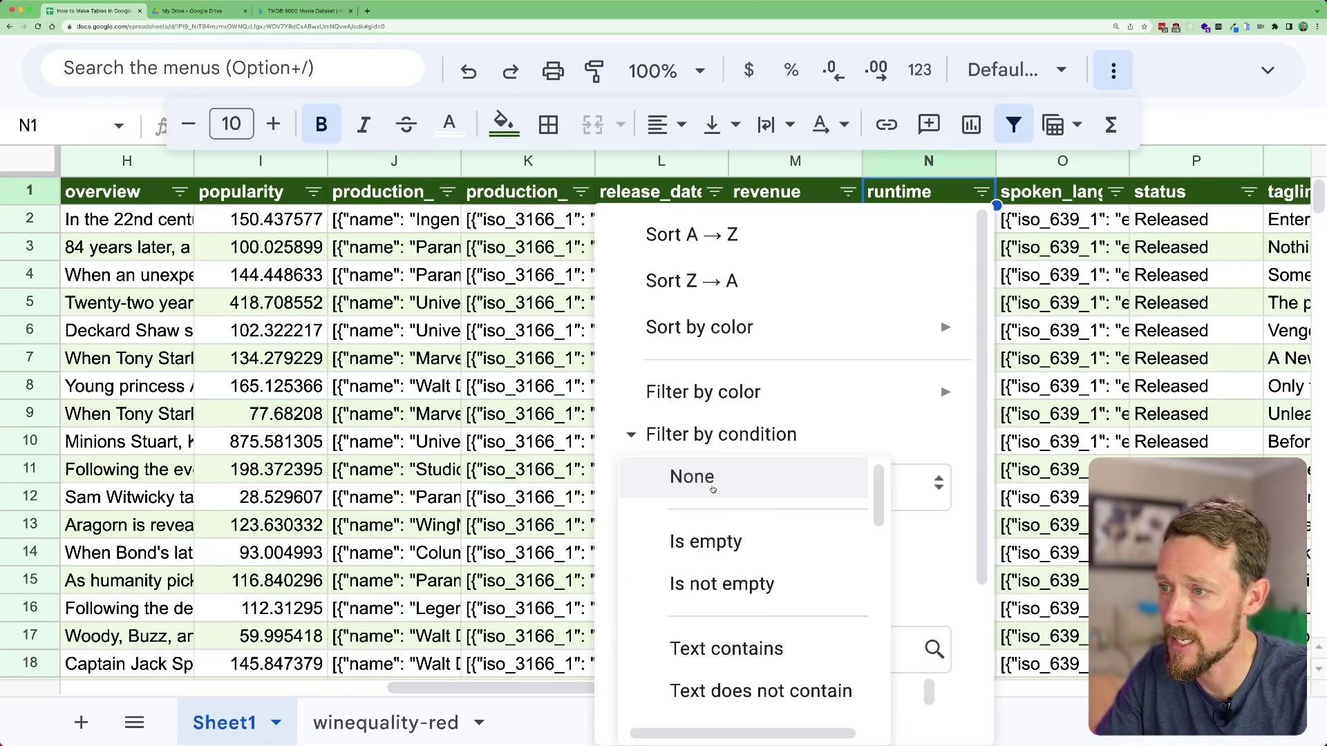
pyautogui.scroll(-3, 713, 487)
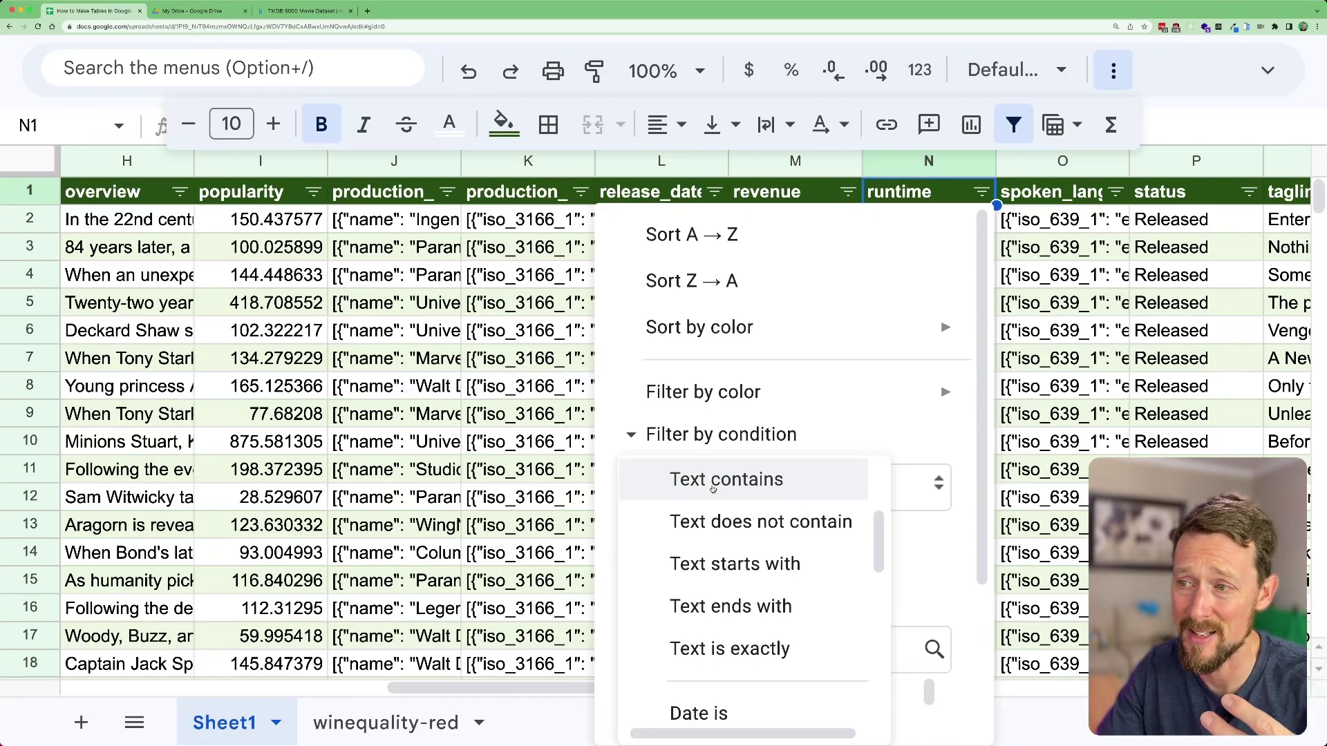
pyautogui.scroll(-5, 712, 489)
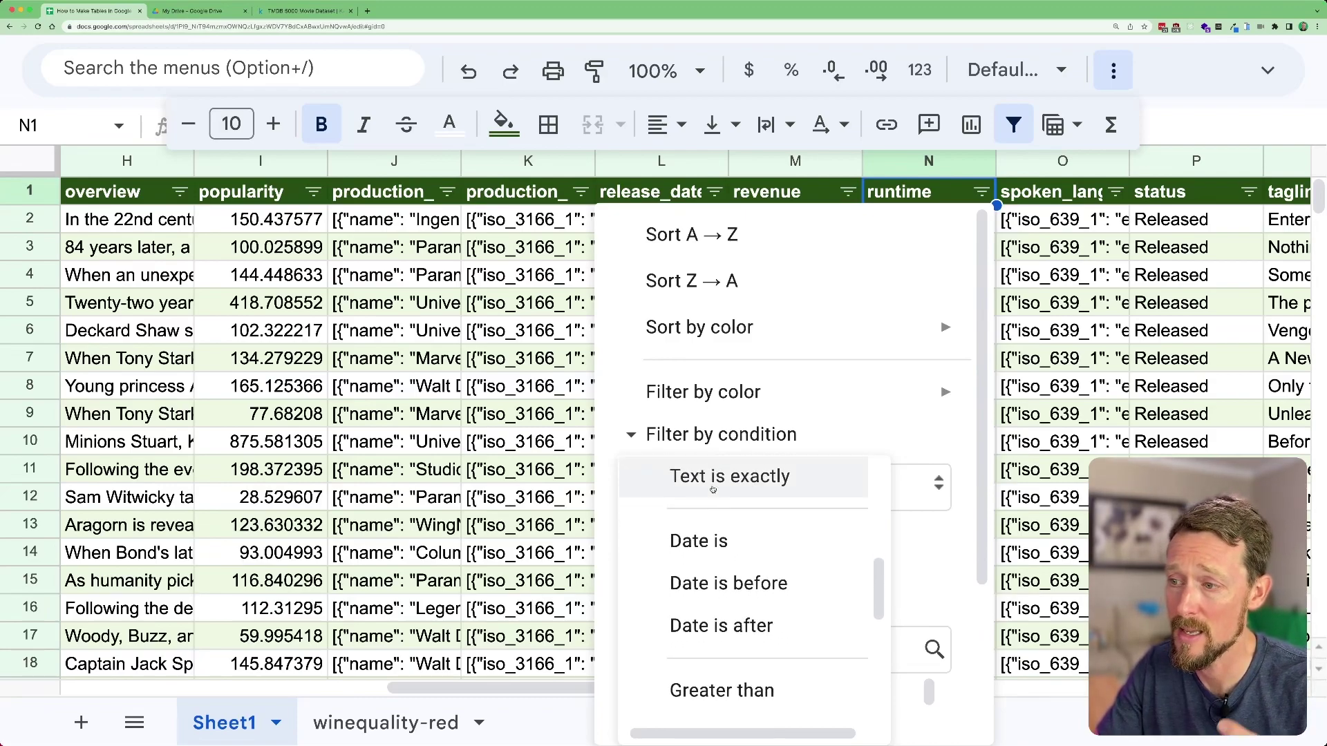
pyautogui.scroll(-1, 713, 490)
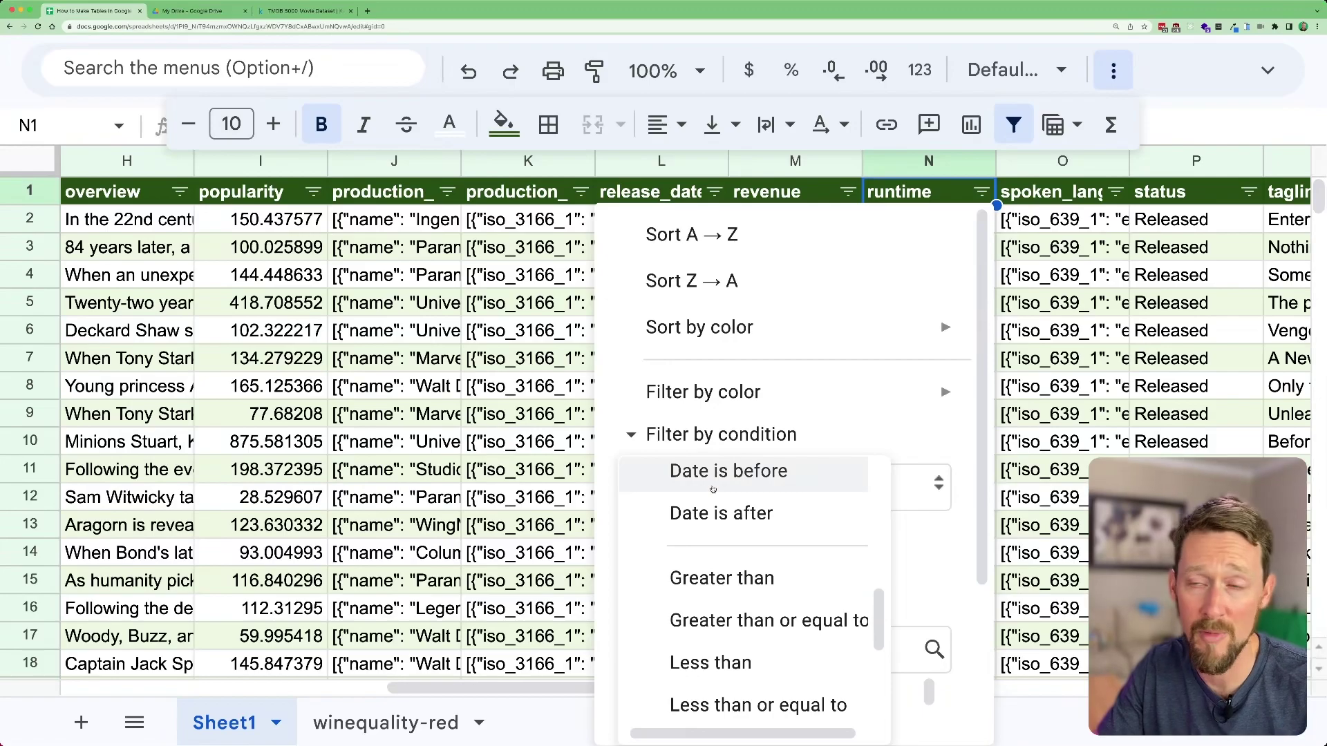
pyautogui.scroll(-4, 713, 489)
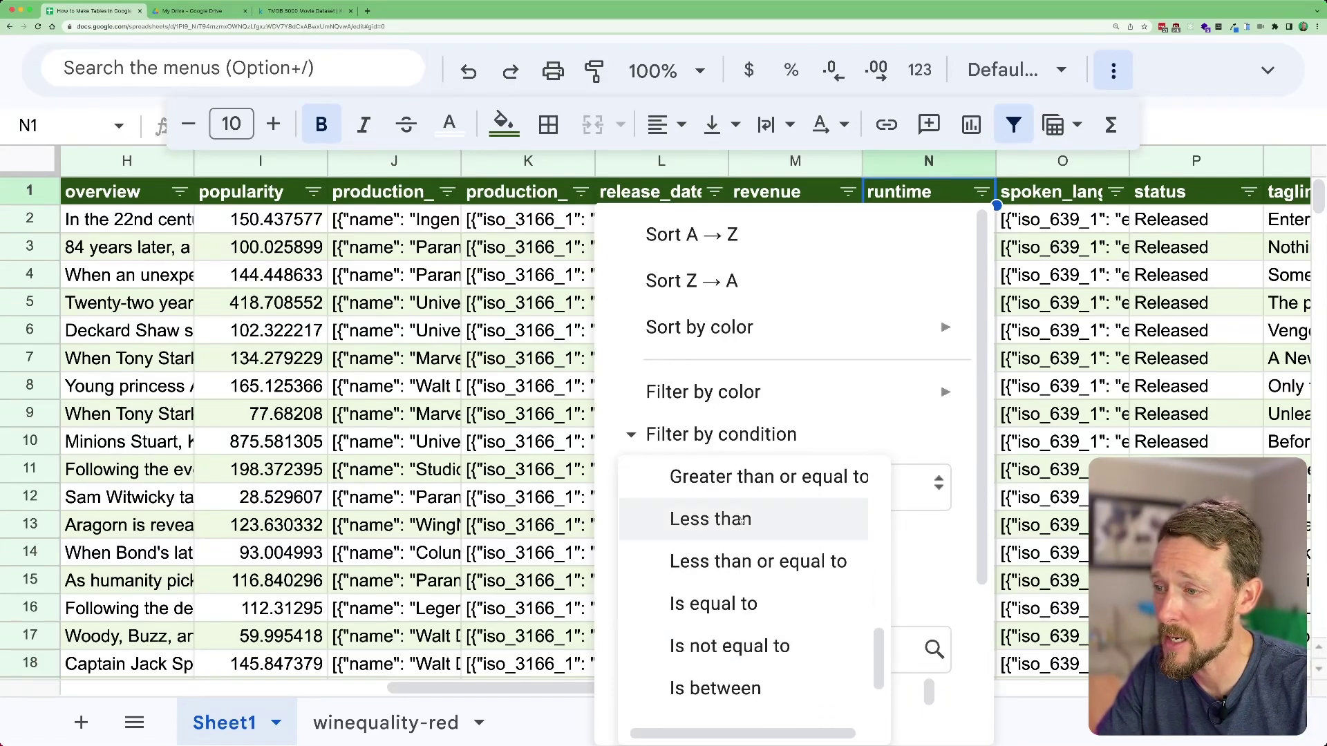
pyautogui.scroll(-1, 745, 646)
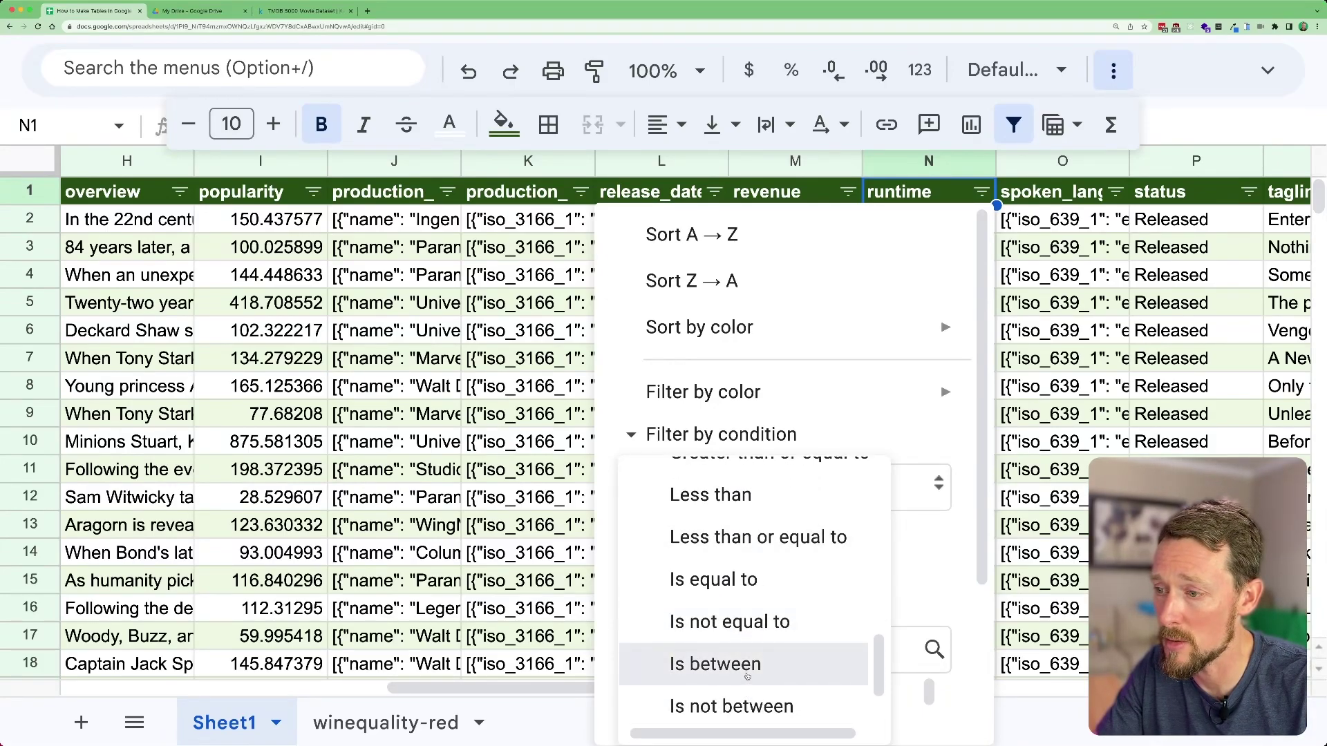
# Filter runtime with 'Is between' 90 and 180, leaving 4,052 rows
pyautogui.click(748, 675)
pyautogui.click(689, 553)
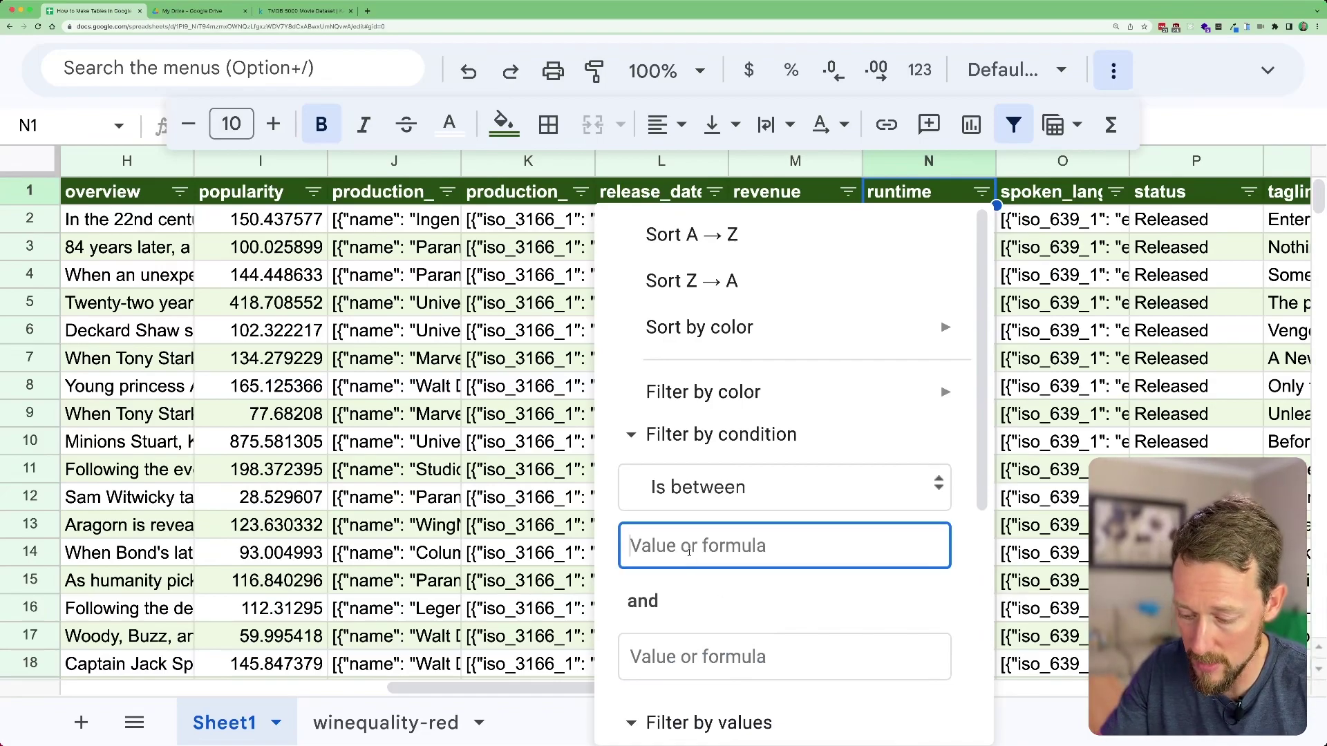
pyautogui.write('90')
pyautogui.press('Tab')
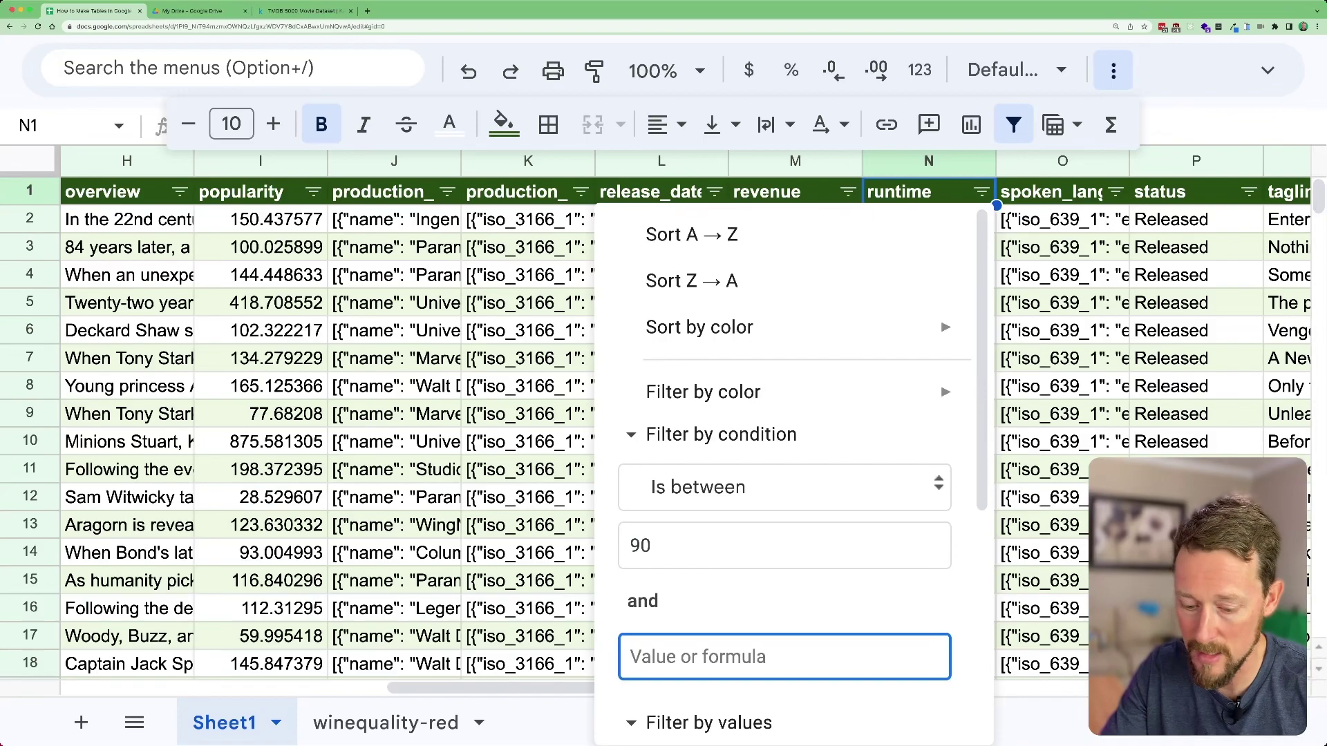
pyautogui.write('180')
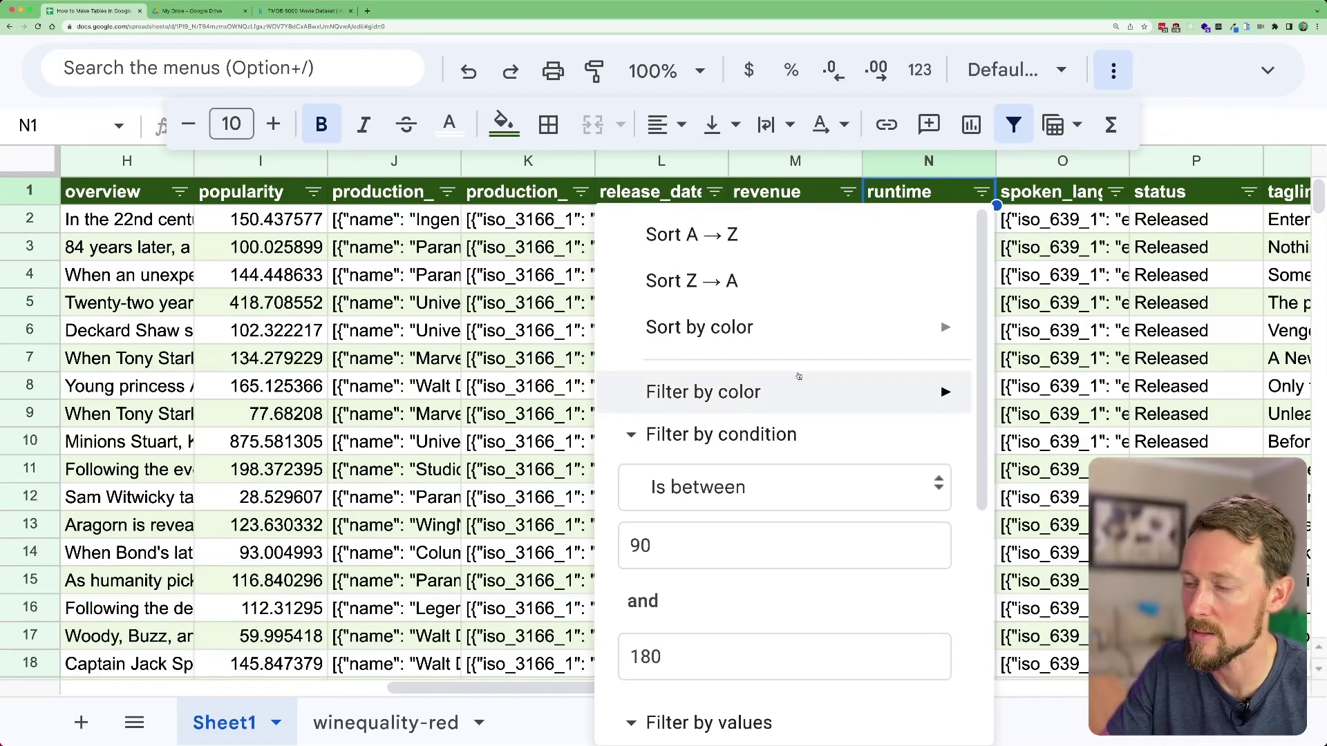
pyautogui.scroll(-6, 769, 470)
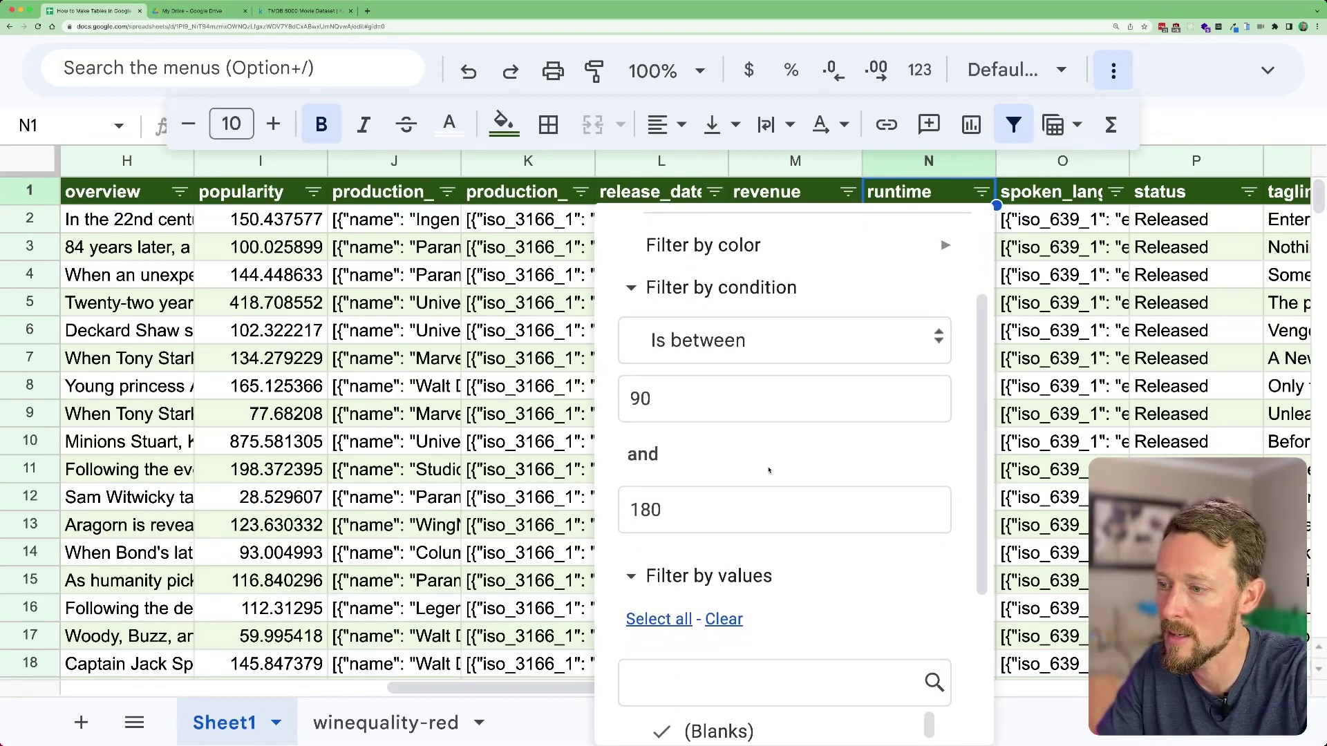
pyautogui.click(918, 711)
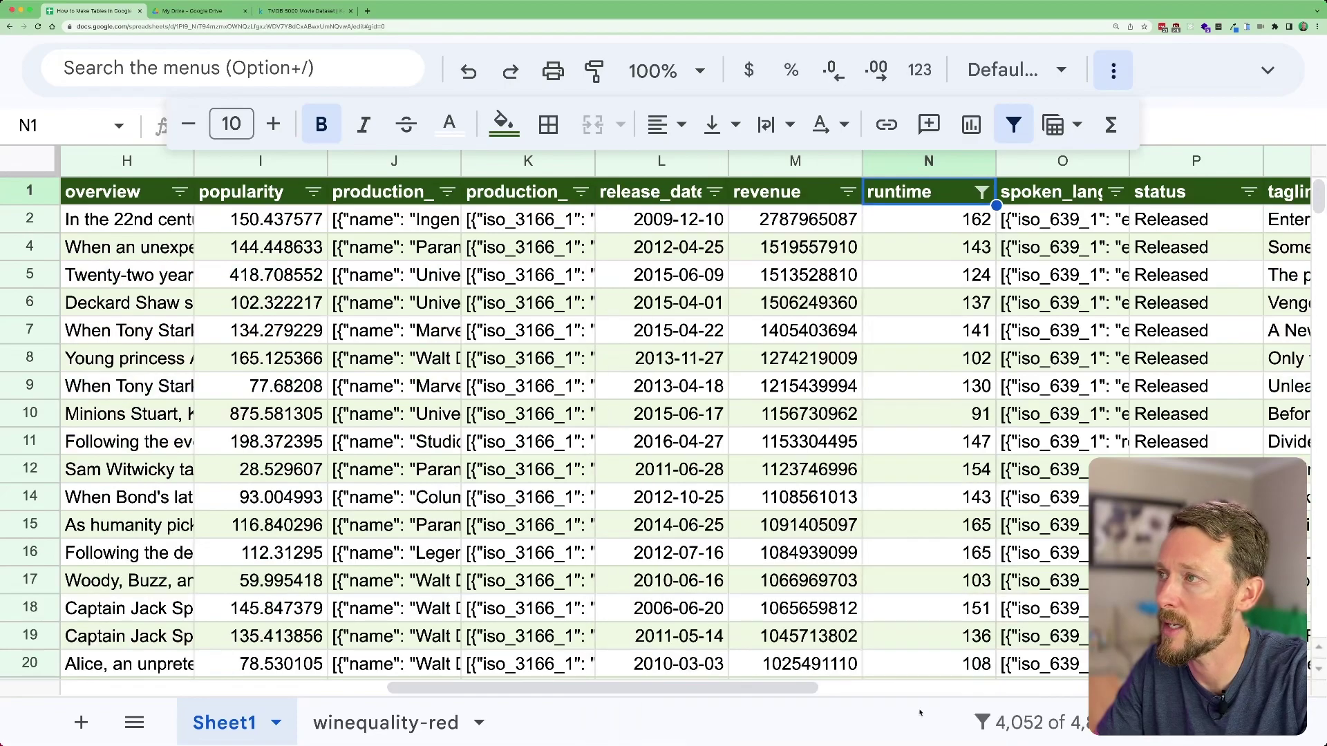
# Sort runtime Z→A and confirm the filtered list runs from 180 down to 90
pyautogui.click(982, 192)
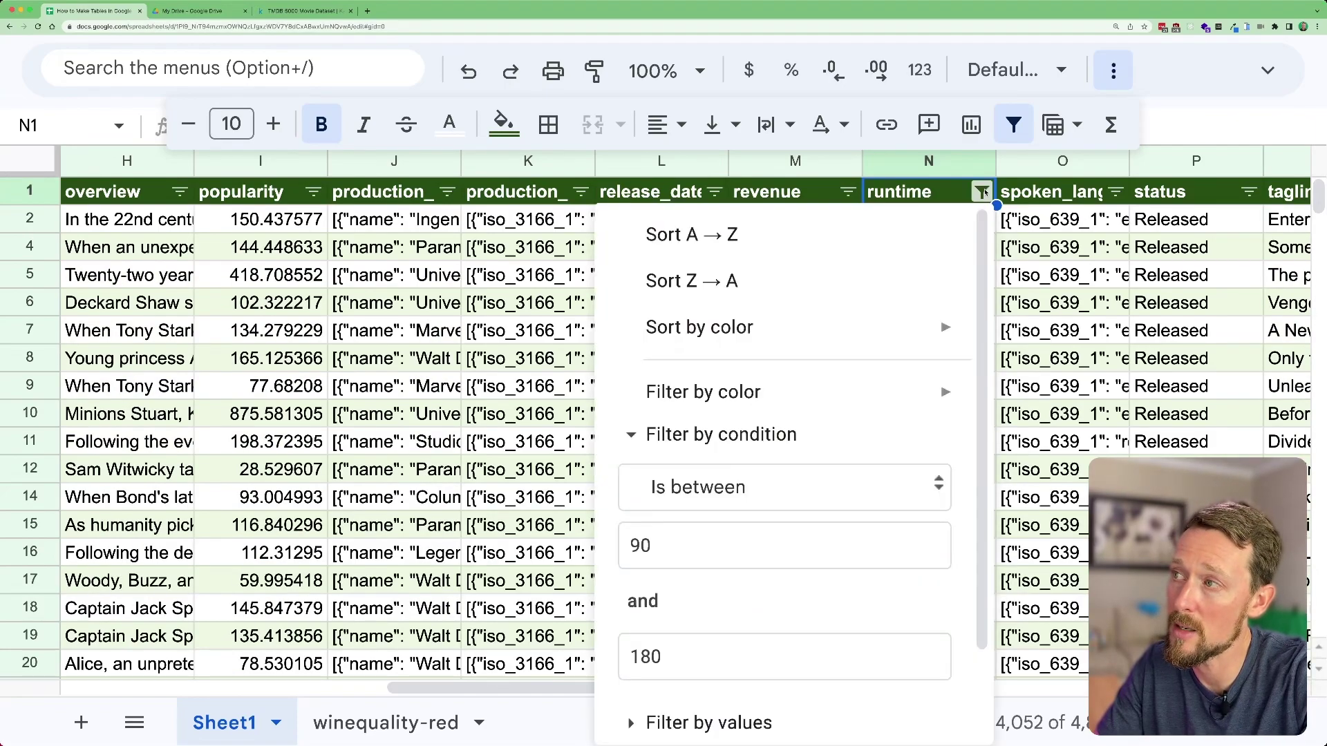
pyautogui.click(714, 279)
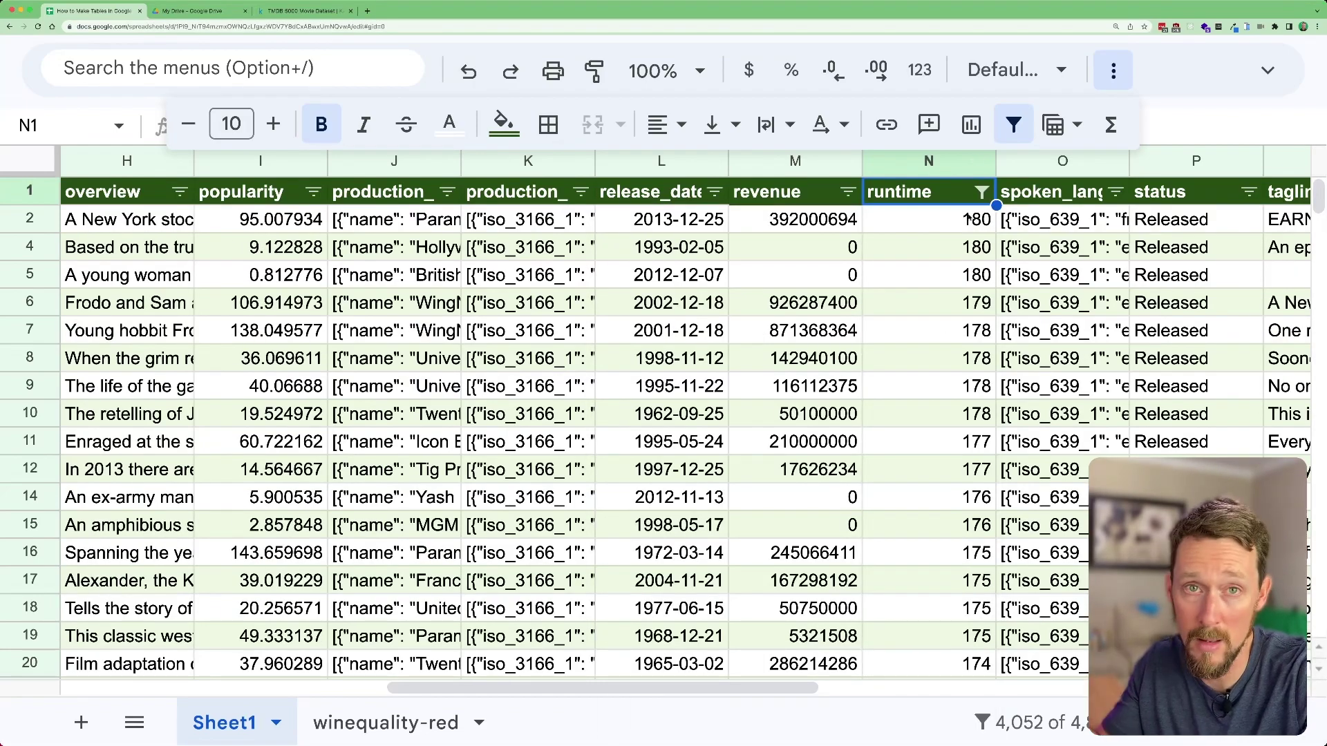
pyautogui.scroll(-10, 967, 218)
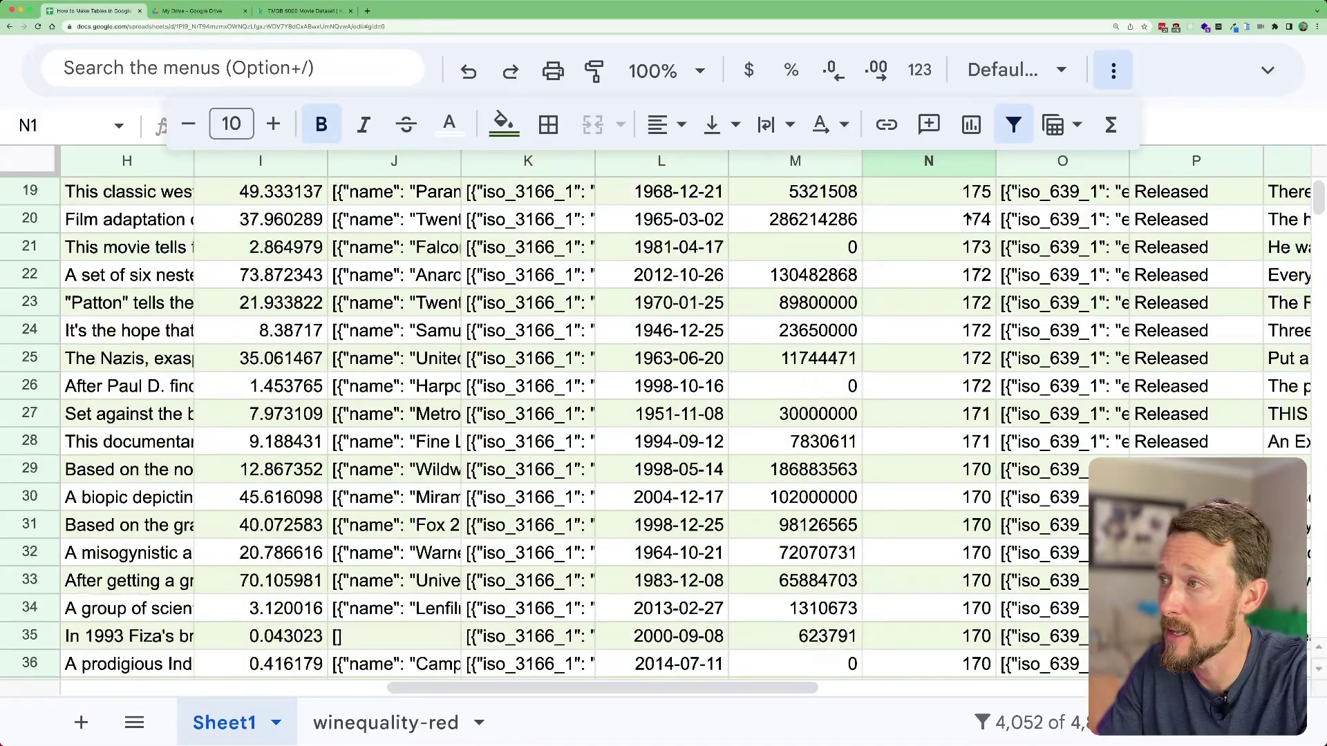
pyautogui.click(969, 219)
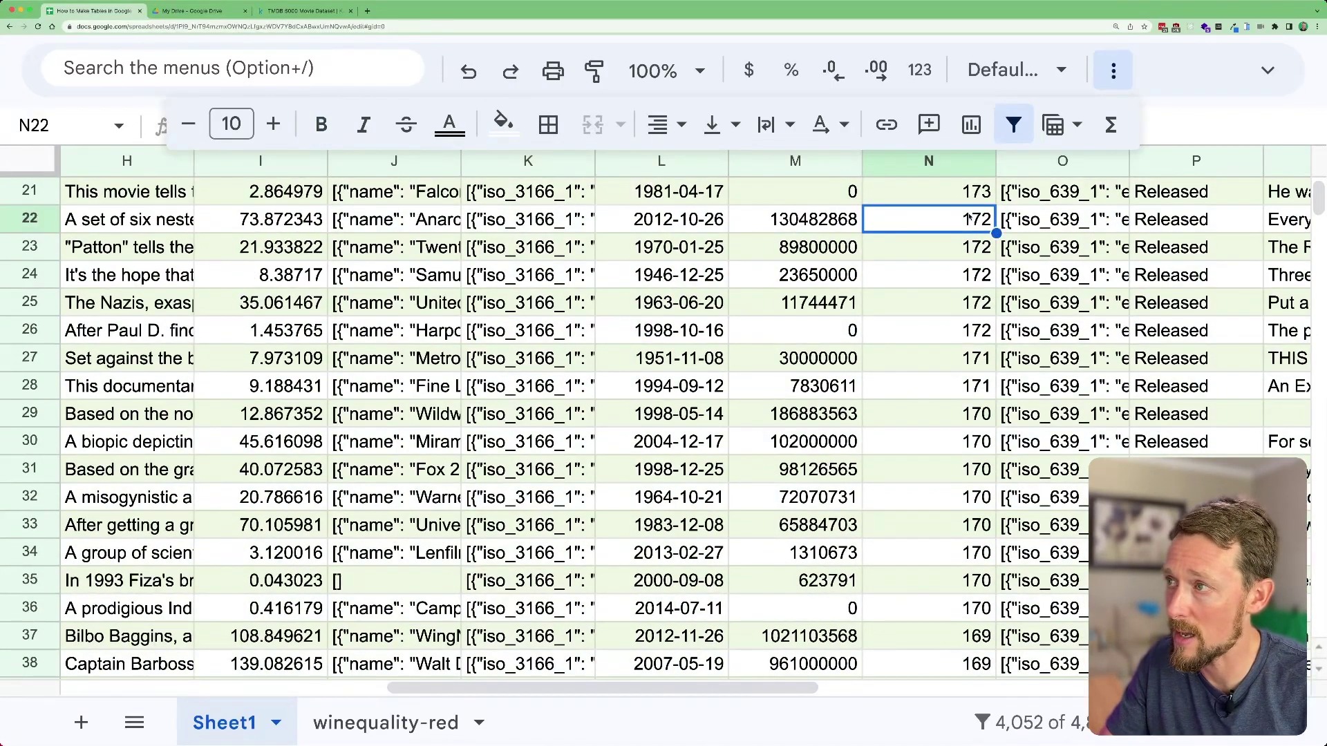
pyautogui.press('super+Down')
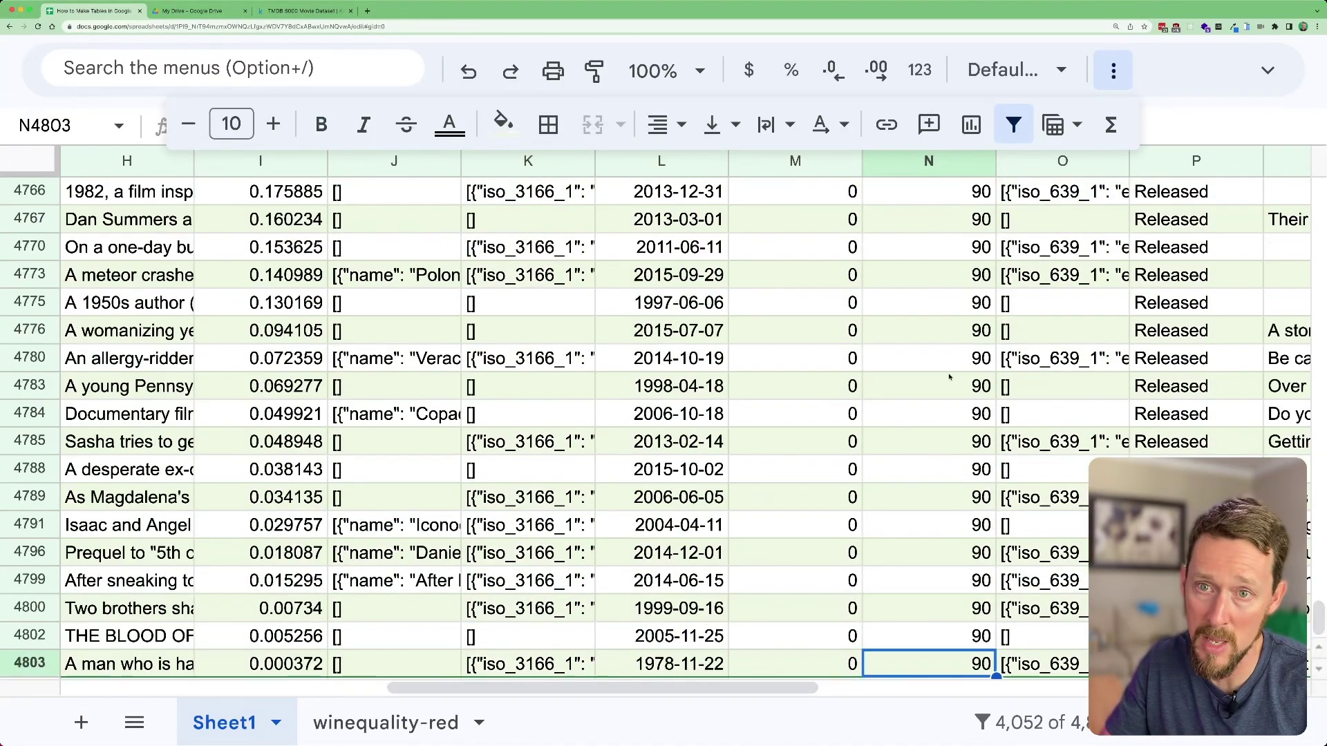
pyautogui.hscroll(2, 1074, 316)
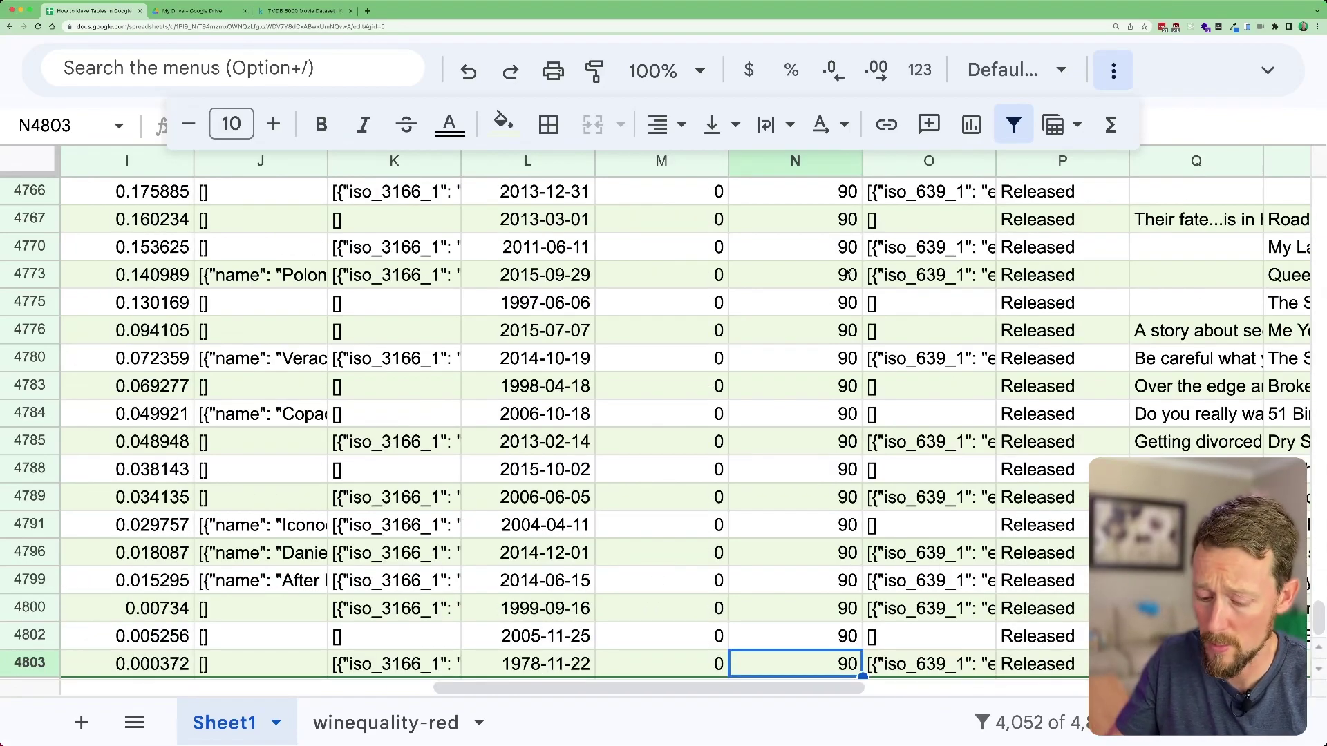
pyautogui.press('super+Up')
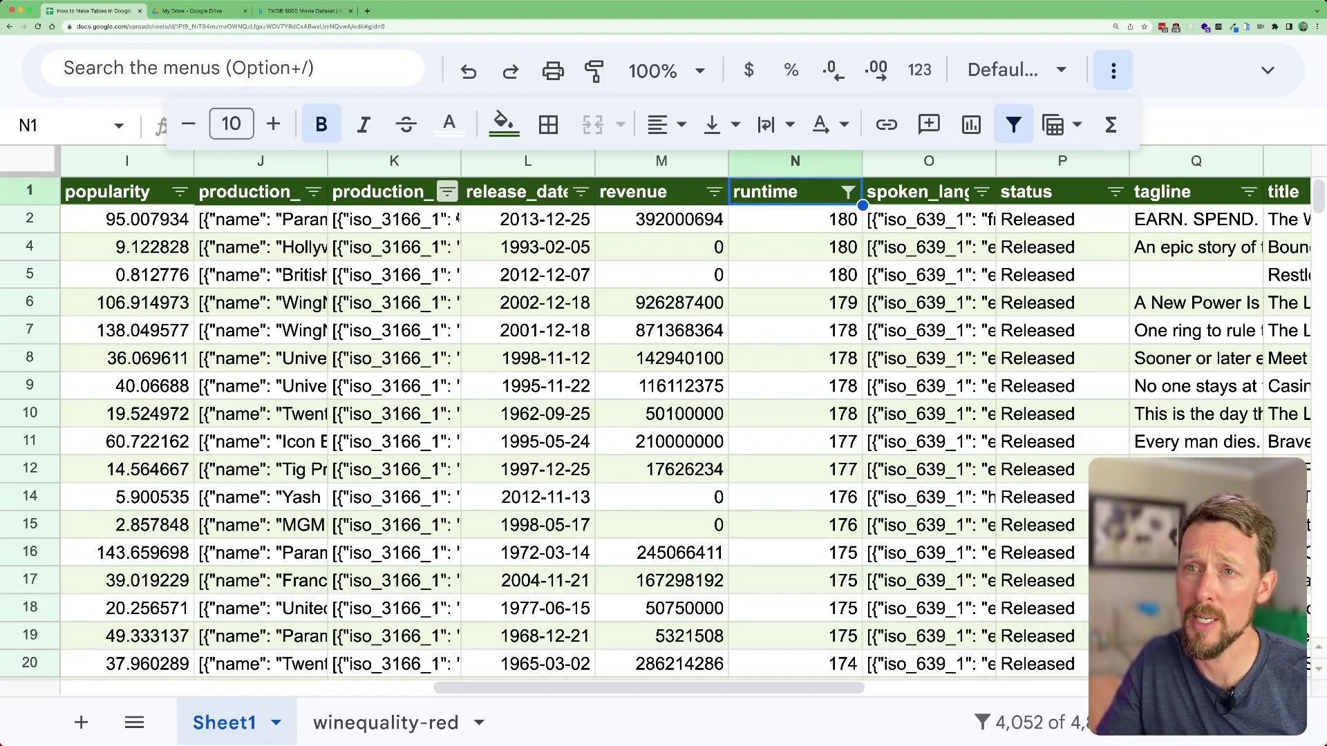
pyautogui.click(311, 297)
pyautogui.press('super+Left')
pyautogui.press('Up')
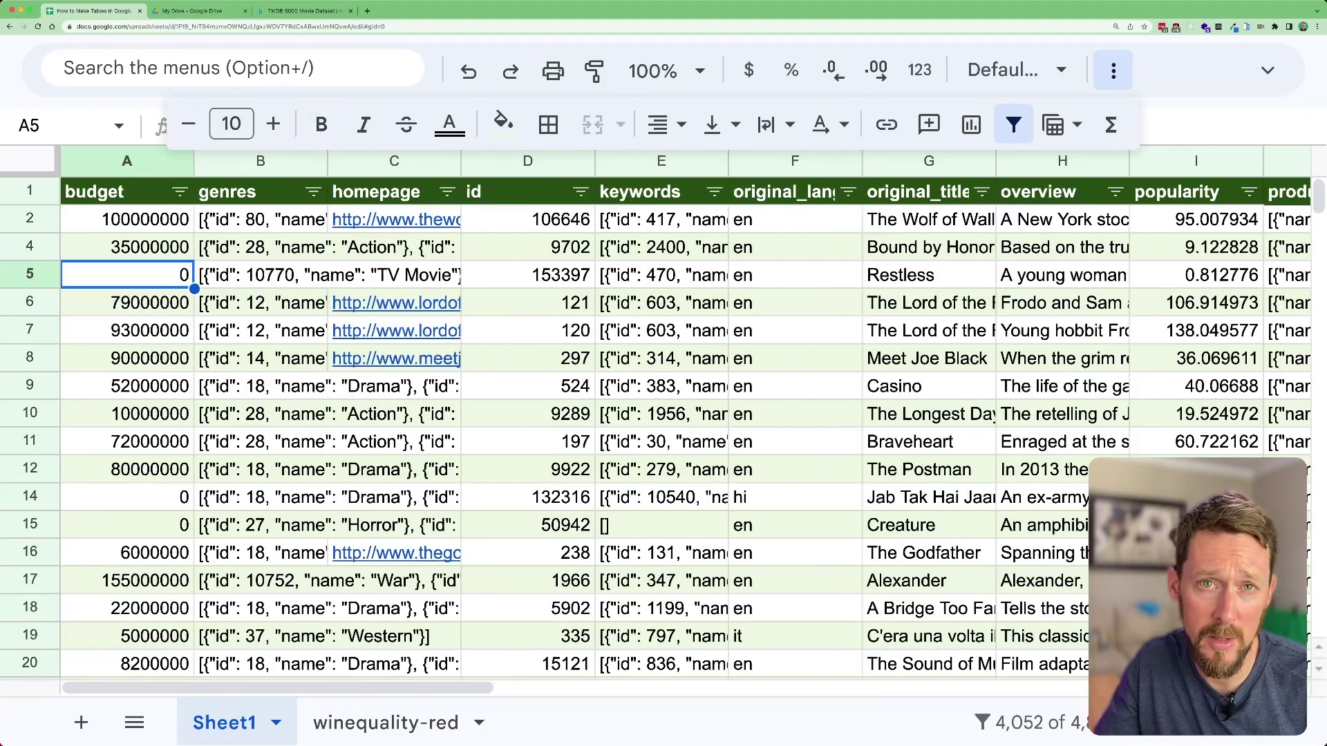
pyautogui.press('Up')
pyautogui.press('super+Up')
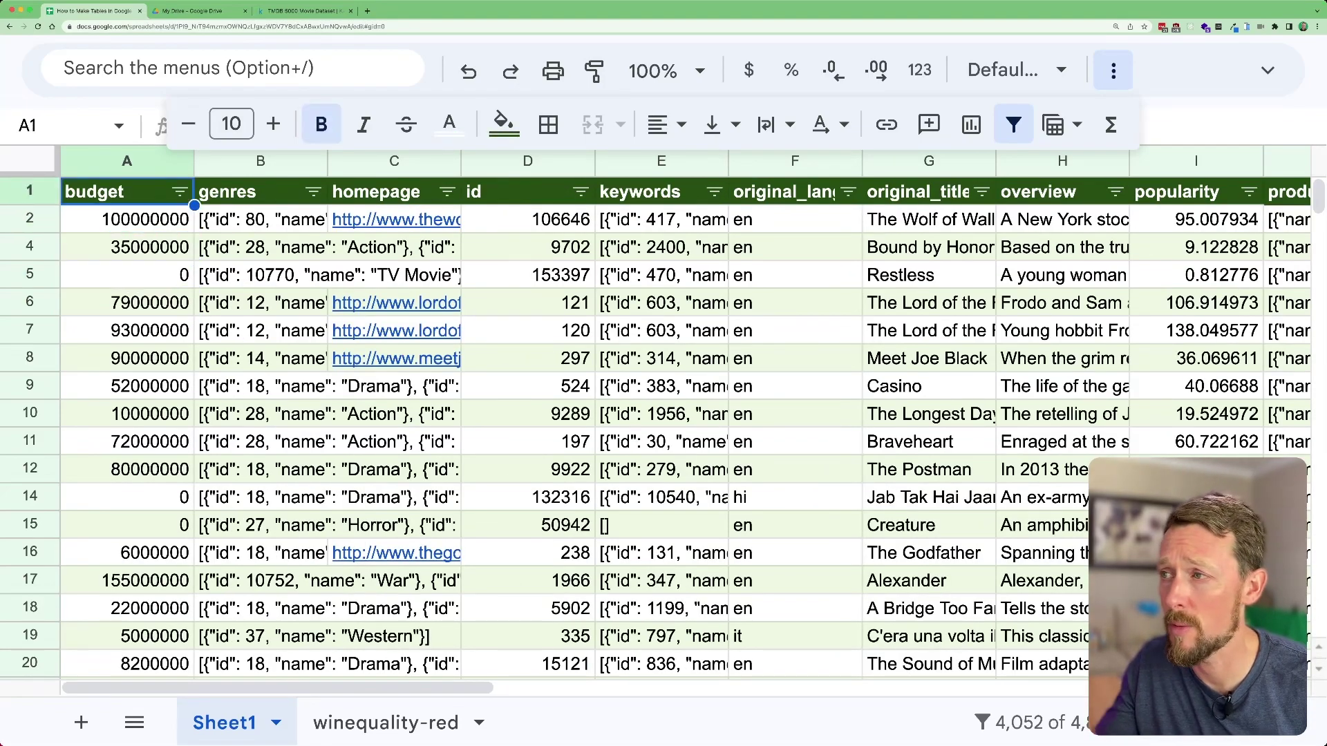